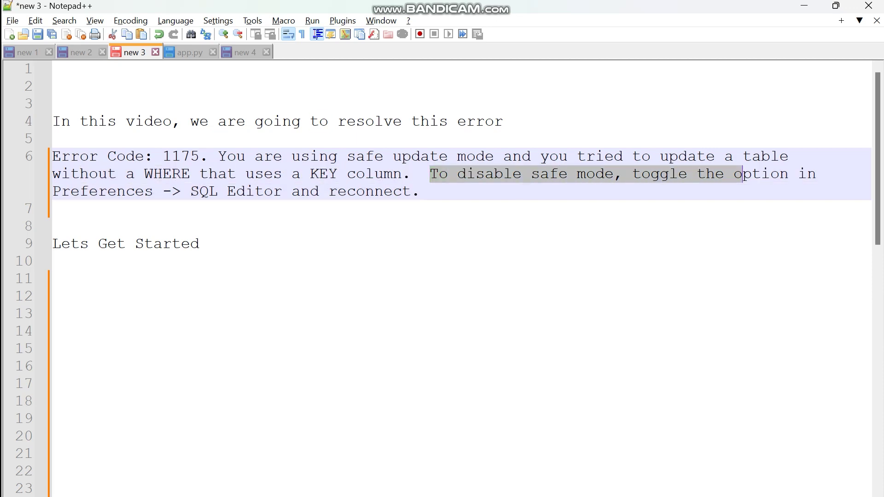
# Review the Error Code 1175 note in Notepad++, highlighting the Lets Get Started line.
pyautogui.click(52, 209)
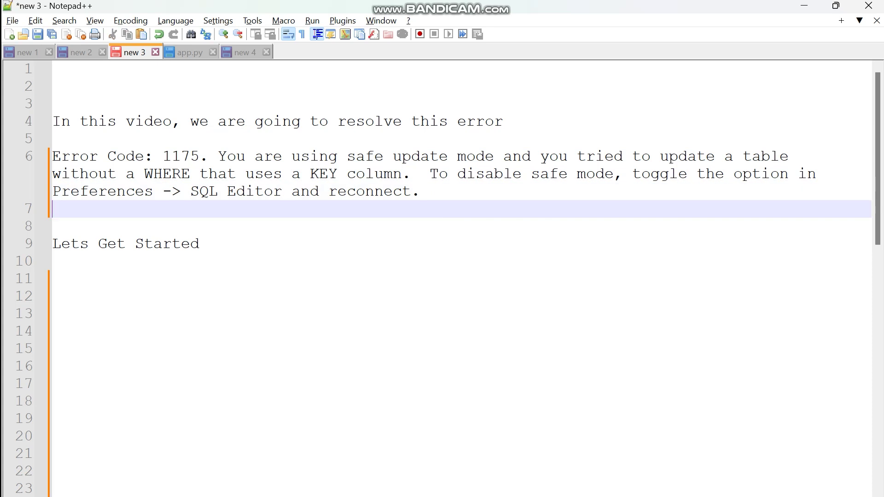
pyautogui.moveTo(53, 226); pyautogui.dragTo(71, 243)
pyautogui.click(52, 226)
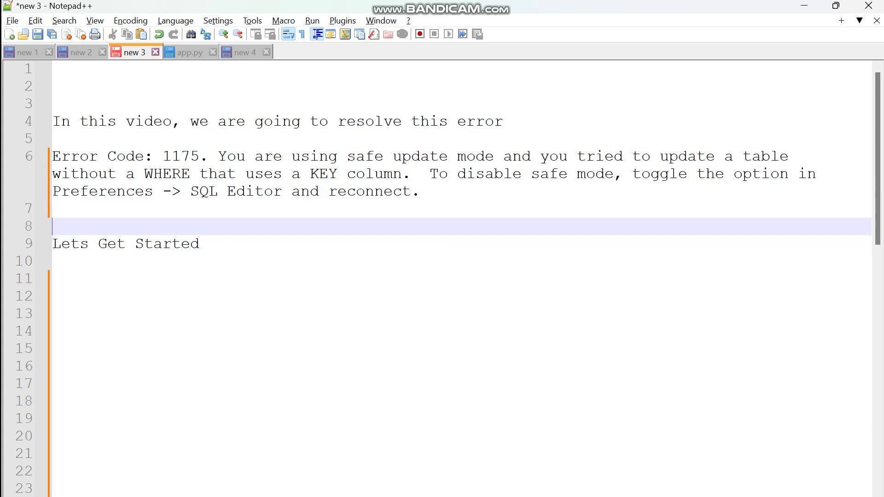
# Switch to MySQL Workbench and select the 'use world;' statement.
pyautogui.moveTo(519, 496)
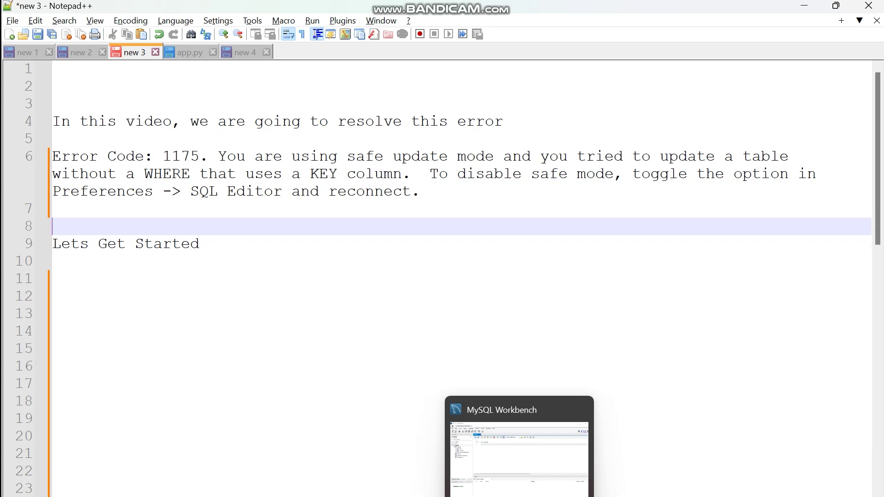
pyautogui.click(519, 496)
pyautogui.moveTo(245, 126); pyautogui.dragTo(197, 127)
# Run 'use world;' and query city where district='TamilNadu', which returns no rows.
pyautogui.click(204, 95)
pyautogui.click(201, 142)
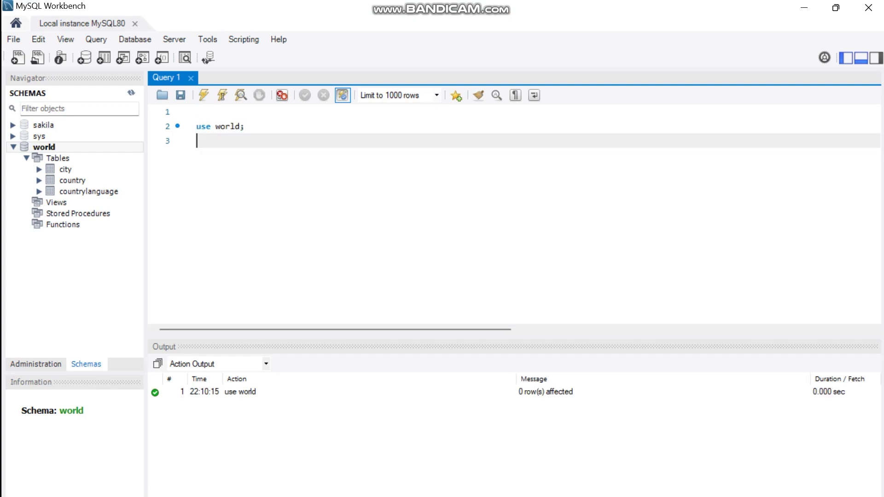
pyautogui.press('Return')
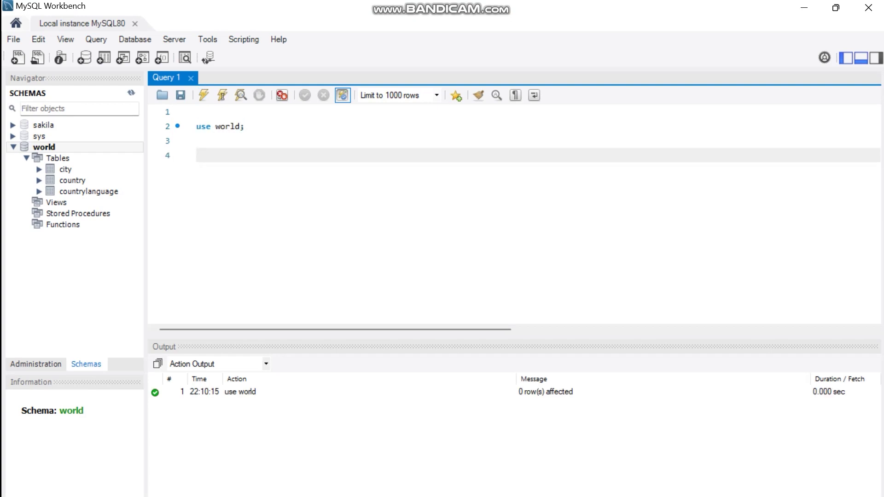
pyautogui.write('select * from city where')
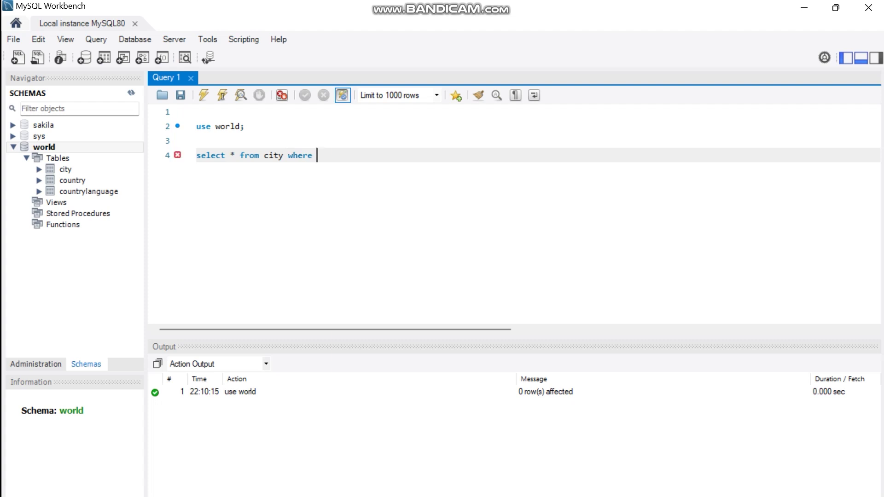
pyautogui.write("district='TamilNadu")
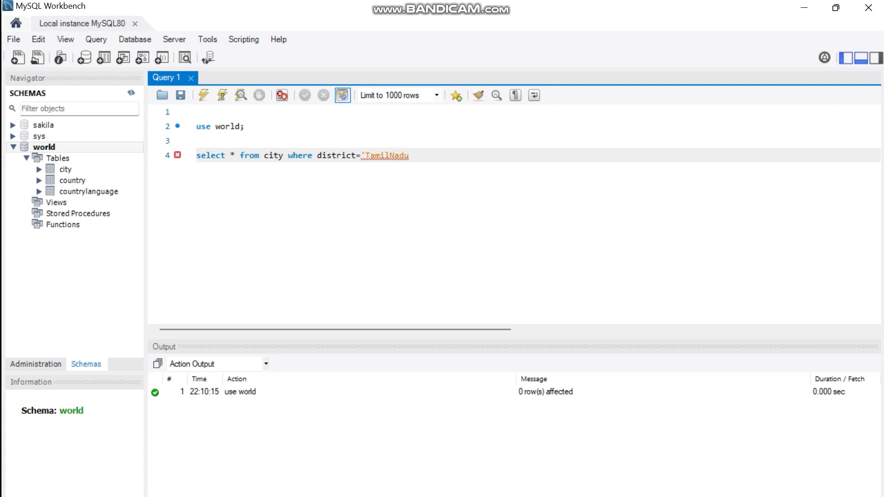
pyautogui.write("';")
pyautogui.press('Return')
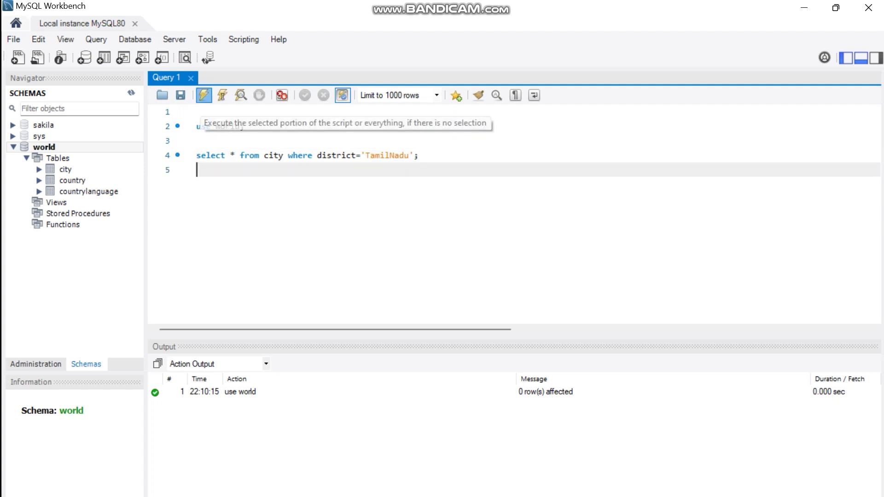
pyautogui.click(203, 96)
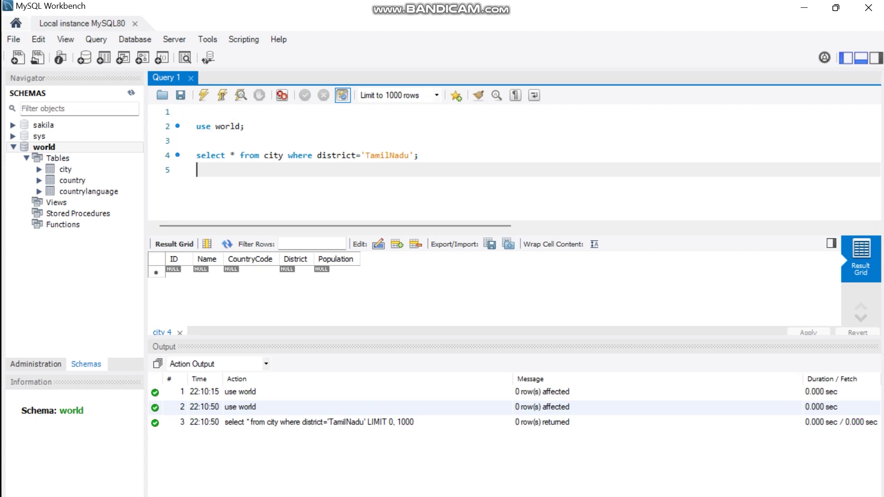
# Correct the district to 'Tamil Nadu' and rerun the query, returning 28 rows.
pyautogui.click(390, 156)
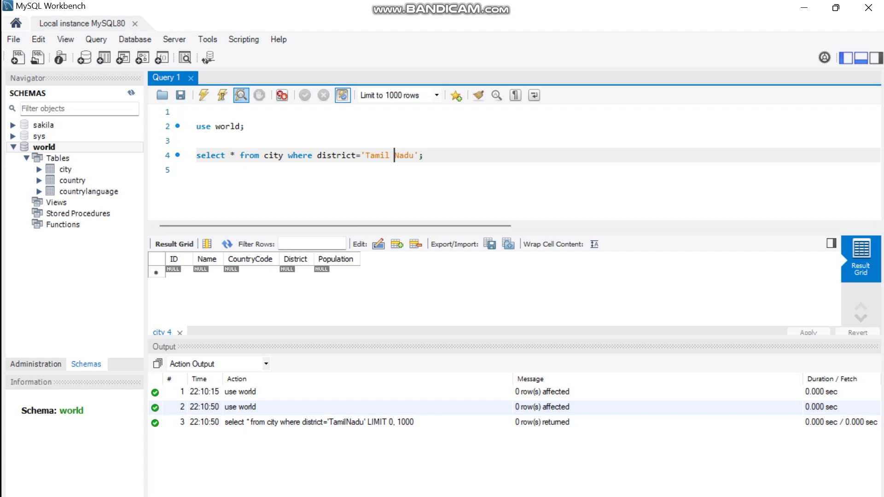
pyautogui.click(235, 155)
pyautogui.tripleClick(234, 155)
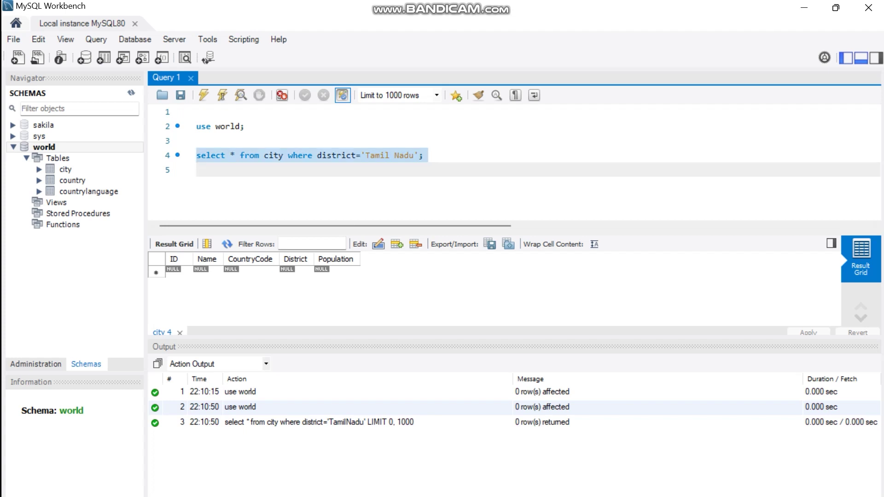
pyautogui.click(204, 95)
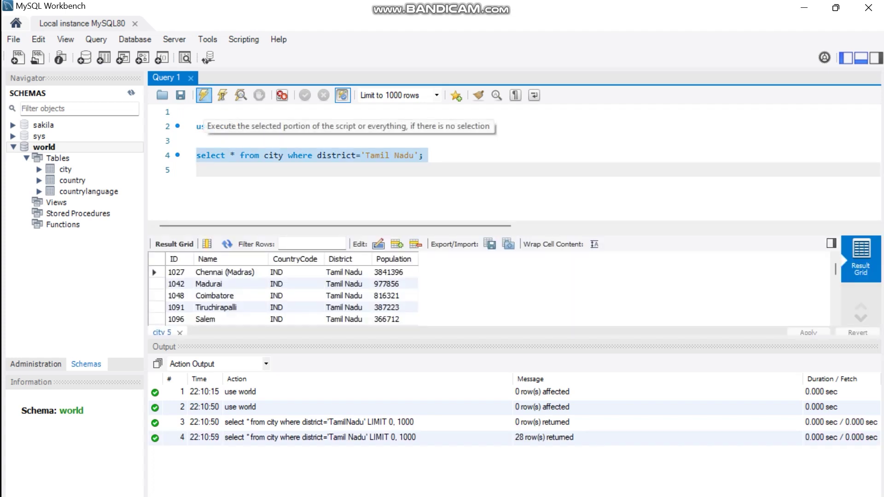
# Inspect the Madurai, Tiruchirapalli and Salem result rows and start a new line 6.
pyautogui.click(332, 284)
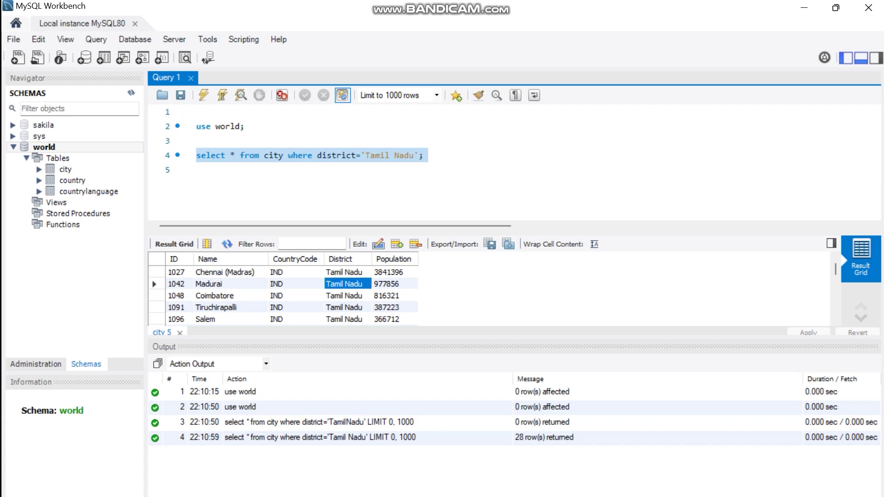
pyautogui.click(344, 307)
pyautogui.click(344, 319)
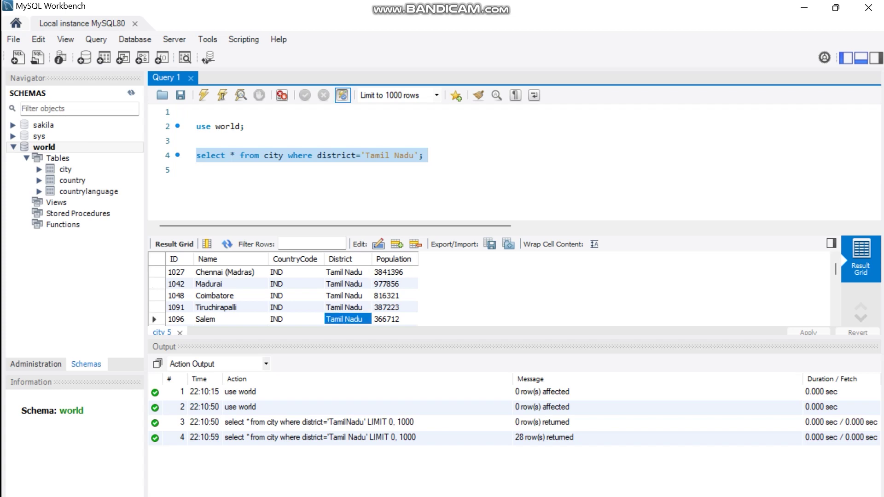
pyautogui.click(221, 319)
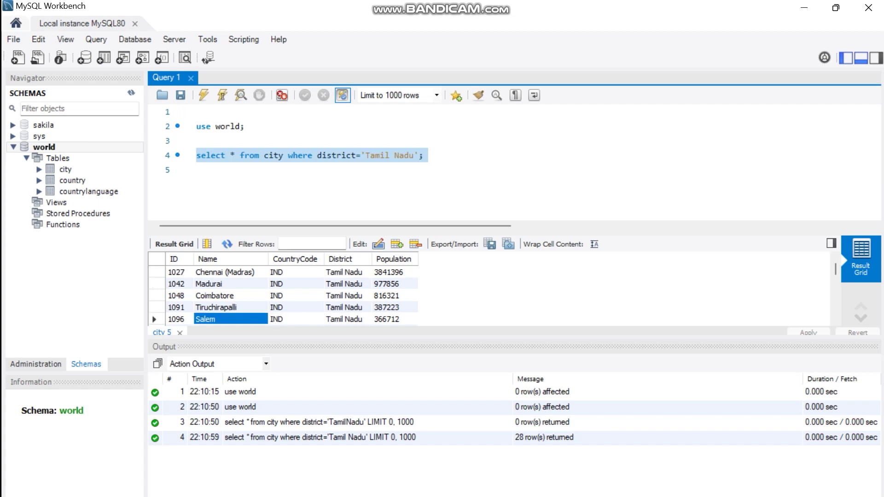
pyautogui.click(197, 169)
pyautogui.press('Return')
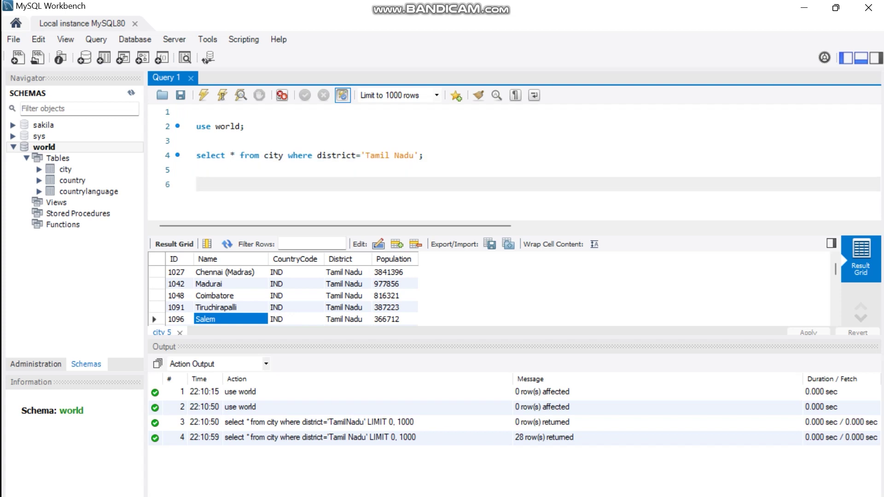
# Run Delete From city where Name='Salem'; and inspect the resulting Error Code 1175.
pyautogui.write('Delete From ci')
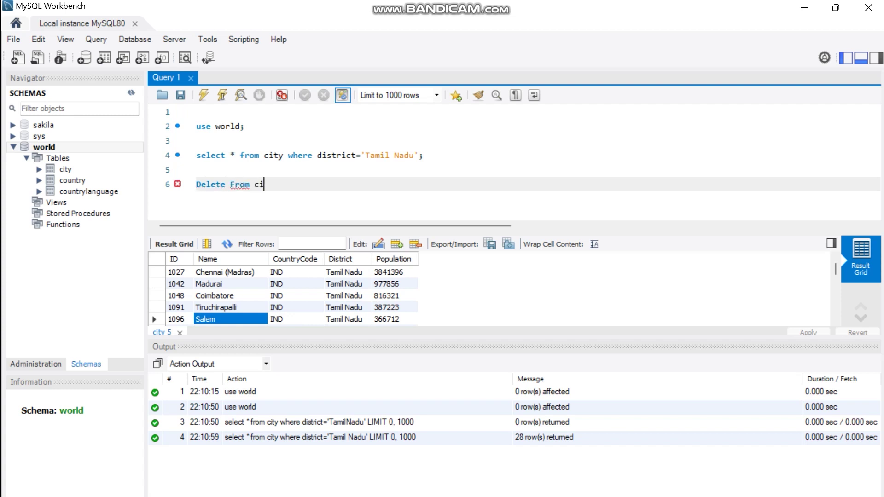
pyautogui.write("ty where Name='Salem';")
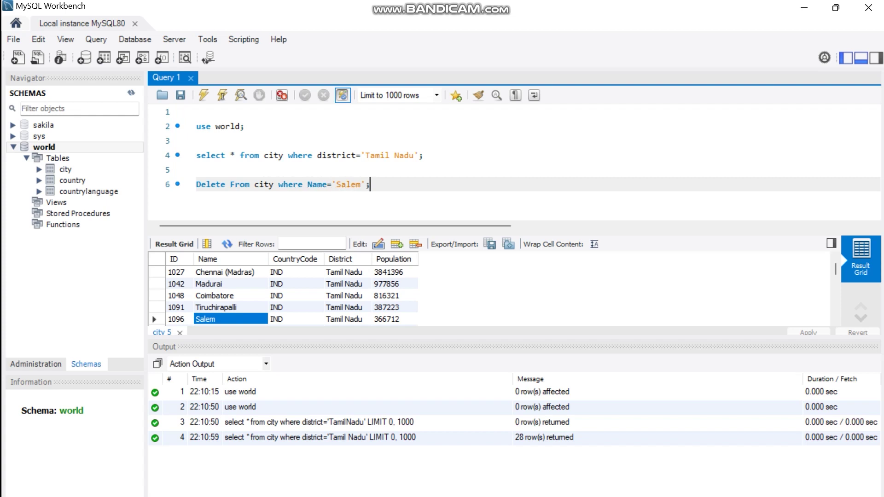
pyautogui.tripleClick(277, 184)
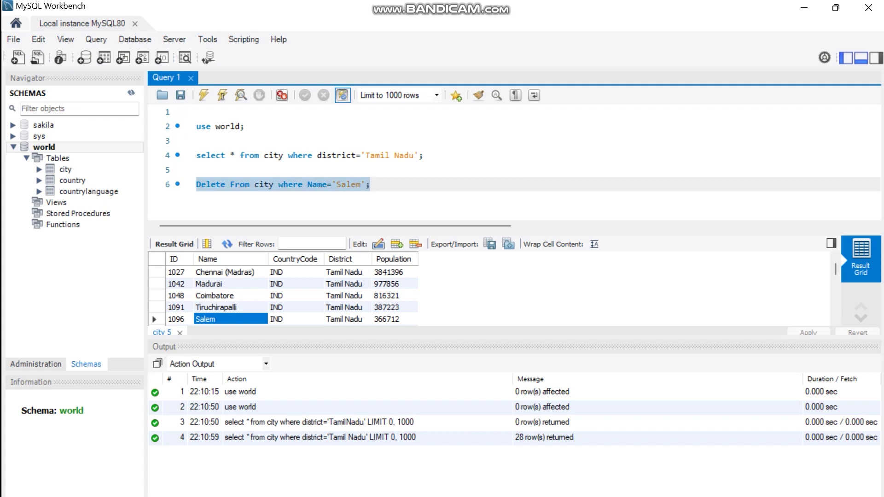
pyautogui.hotkey('ctrl', 'Return')
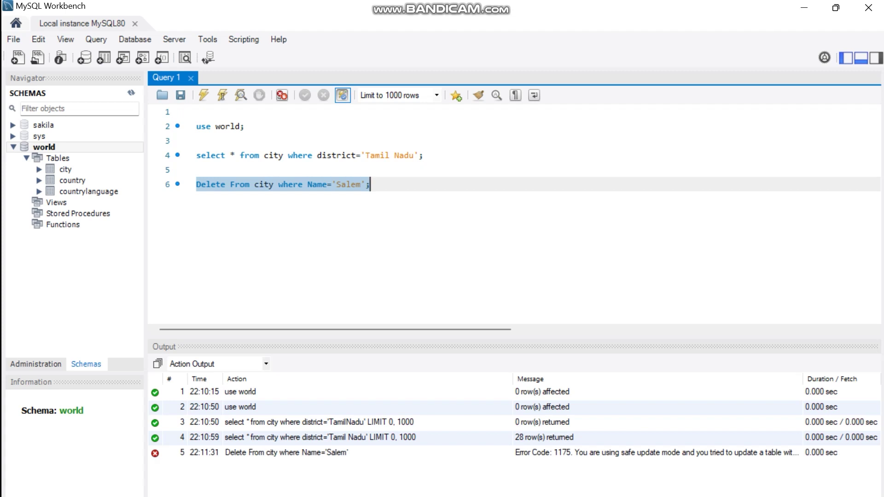
pyautogui.click(655, 453)
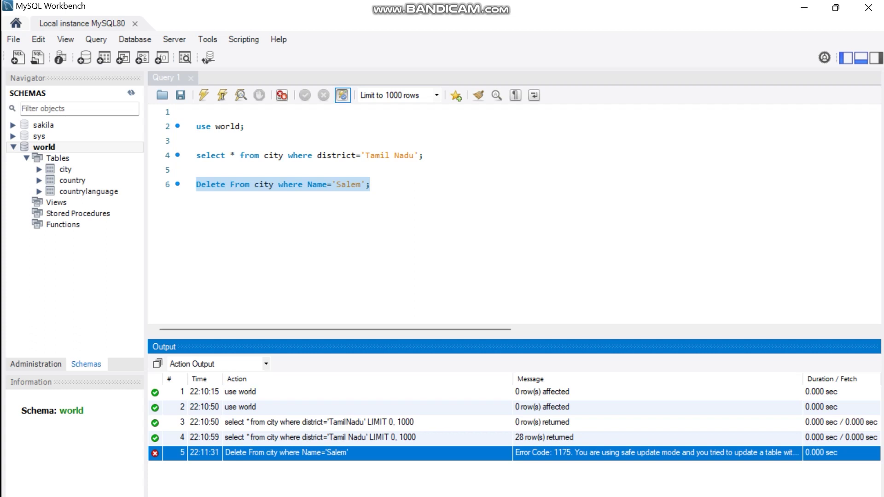
pyautogui.click(370, 184)
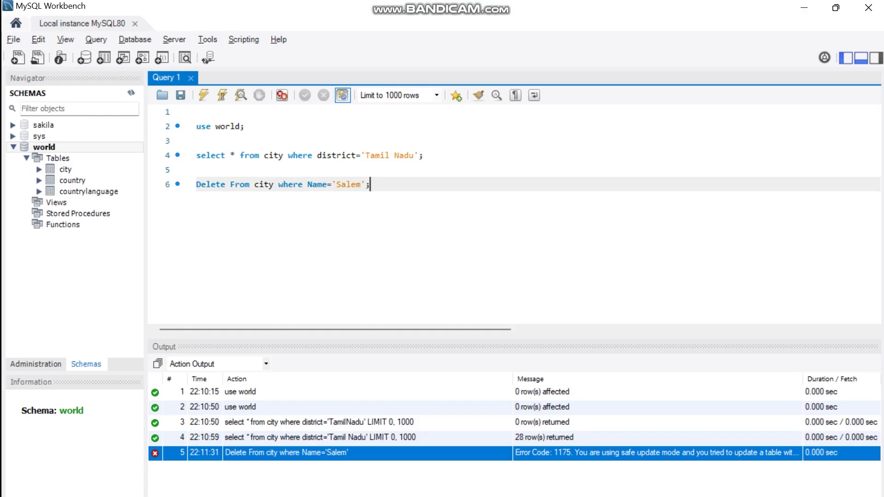
# Open MySQL Workbench's Edit menu.
pyautogui.click(38, 39)
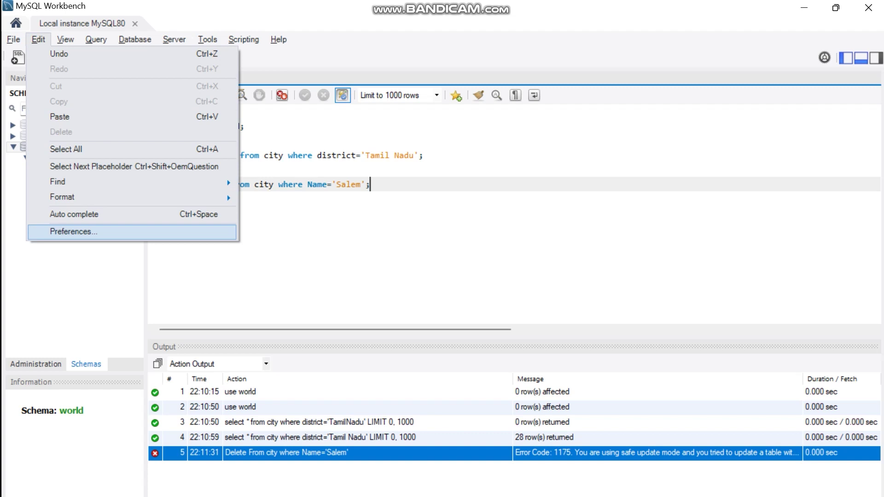
# Uncheck 'Safe Updates (rejects UPDATEs and DELETEs with no restrictions)' in Preferences > SQL Editor and save.
pyautogui.click(73, 232)
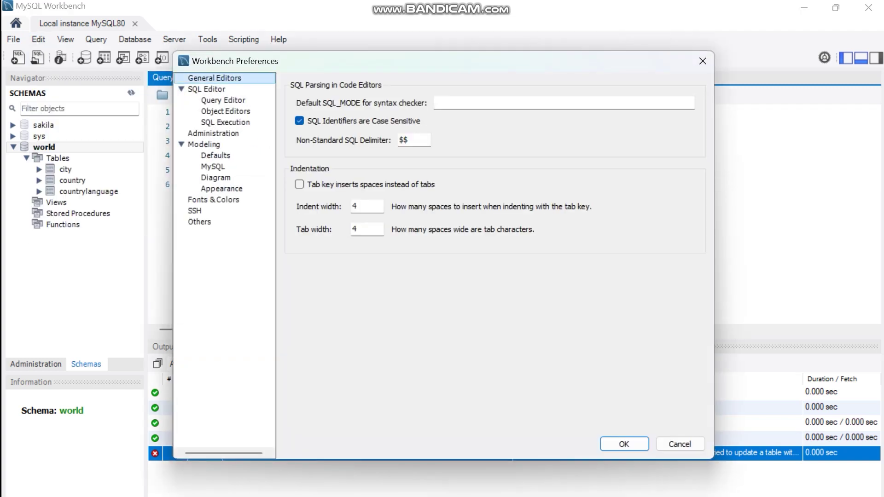
pyautogui.click(206, 89)
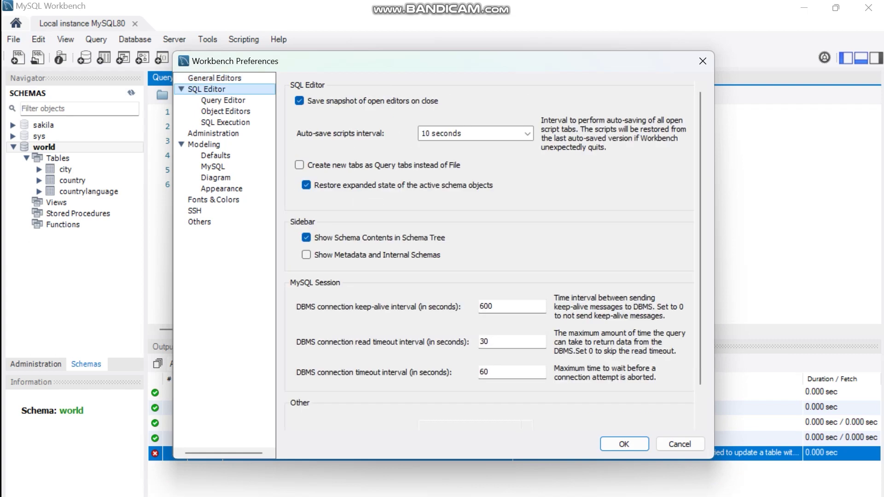
pyautogui.scroll(-1, 306, 413)
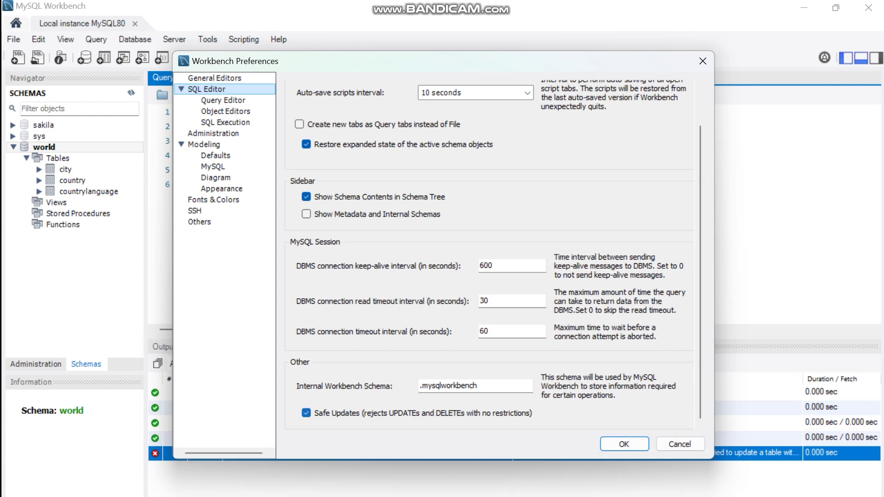
pyautogui.click(306, 413)
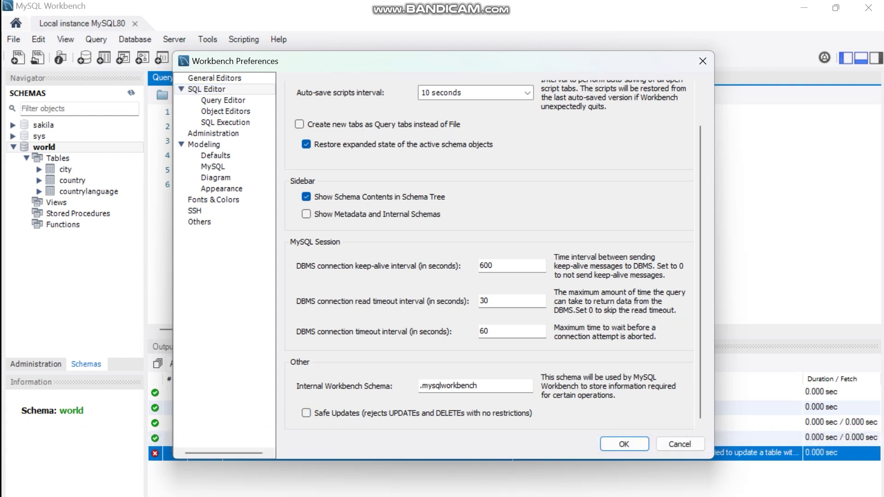
pyautogui.click(625, 445)
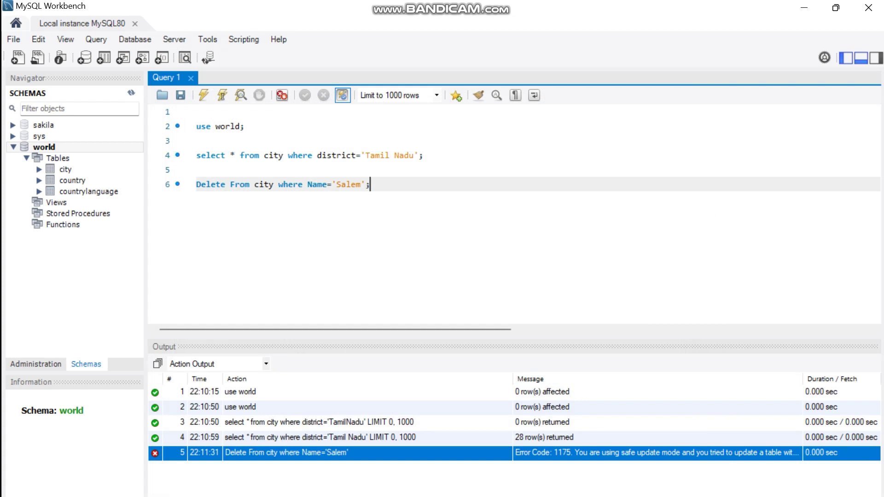
# In Notepad++, write on line 12 that MySQL Server must be restarted after this step.
pyautogui.moveTo(490, 496)
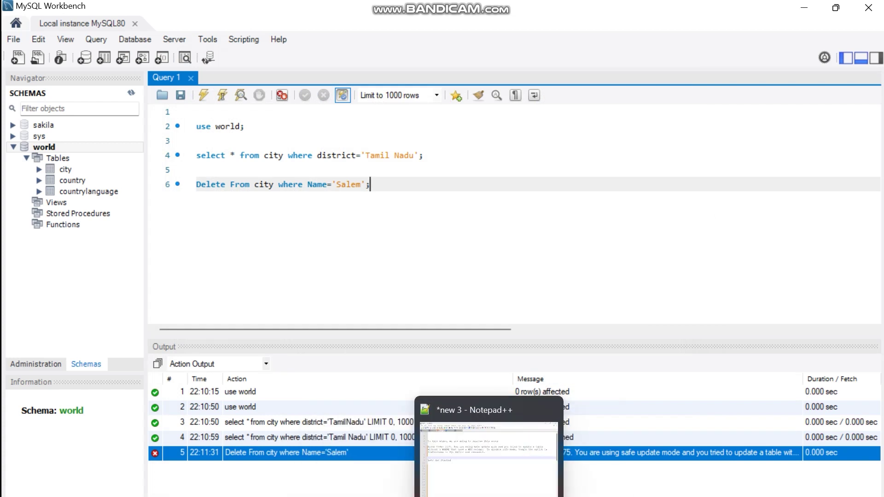
pyautogui.click(489, 496)
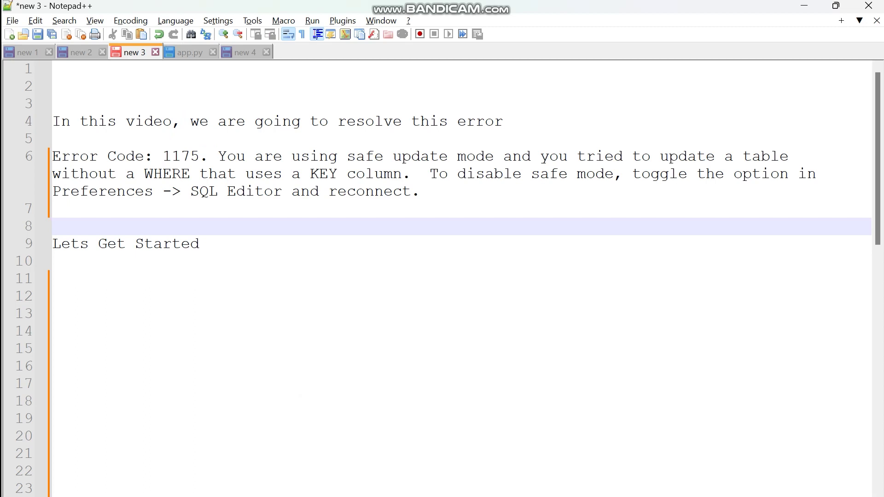
pyautogui.click(53, 296)
pyautogui.write('After this ste')
pyautogui.write('p we have to restart')
pyautogui.write('out')
pyautogui.press('BackSpace')
pyautogui.write('r work')
pyautogui.press('BackSpace')
pyautogui.press('BackSpace')
pyautogui.press('BackSpace')
pyautogui.press('BackSpace')
pyautogui.write('MySQL')
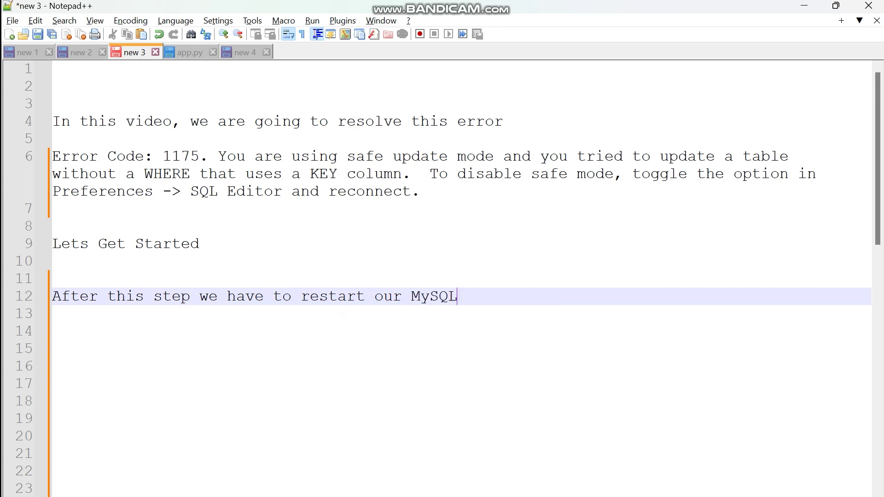
pyautogui.write(' Server.')
# Add lines saying restarting from MySQL Workbench didn't work, and promising to explain the correct restart.
pyautogui.press('Return')
pyautogui.write('I tried to restart ')
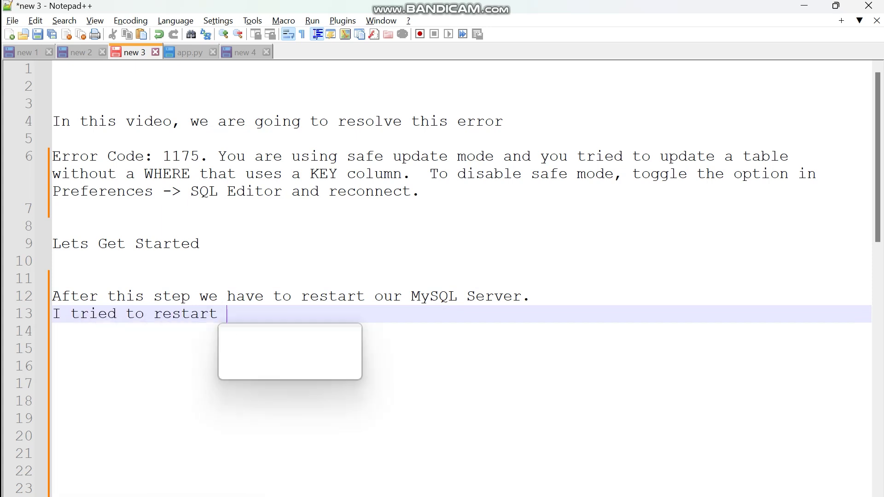
pyautogui.write('server from MySQL Work')
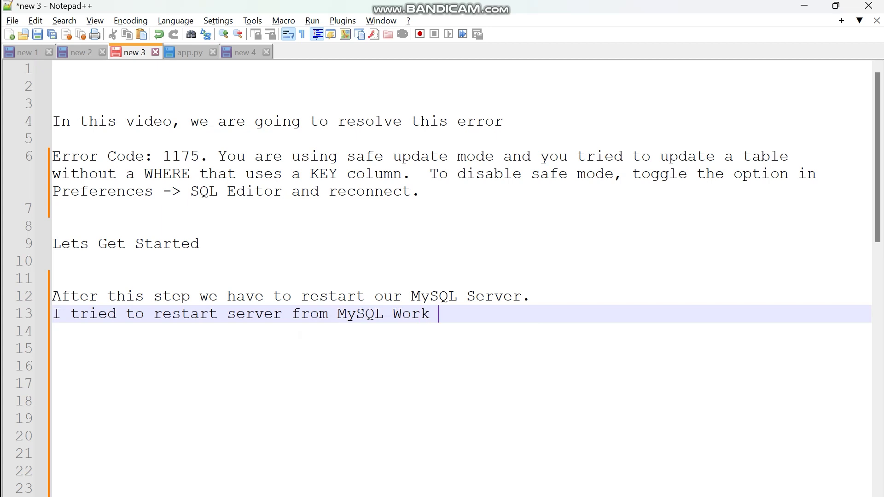
pyautogui.press('BackSpace')
pyautogui.write('bench,but ')
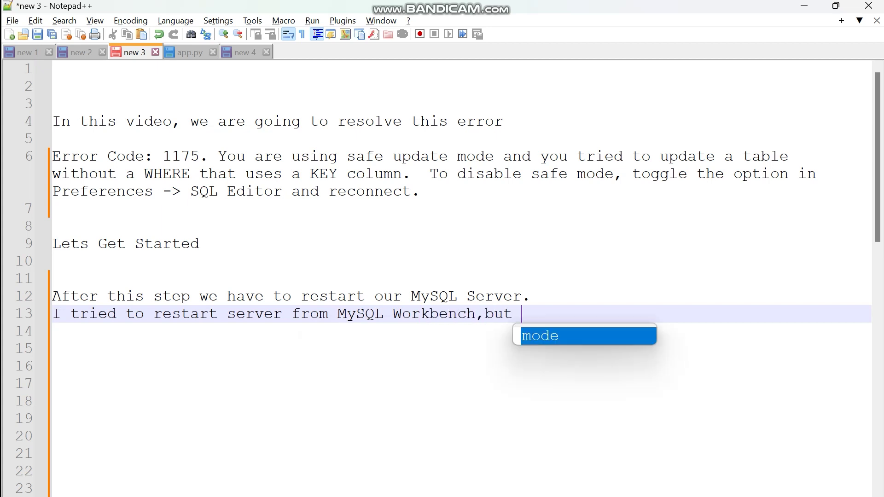
pyautogui.write("my changes didn't work.")
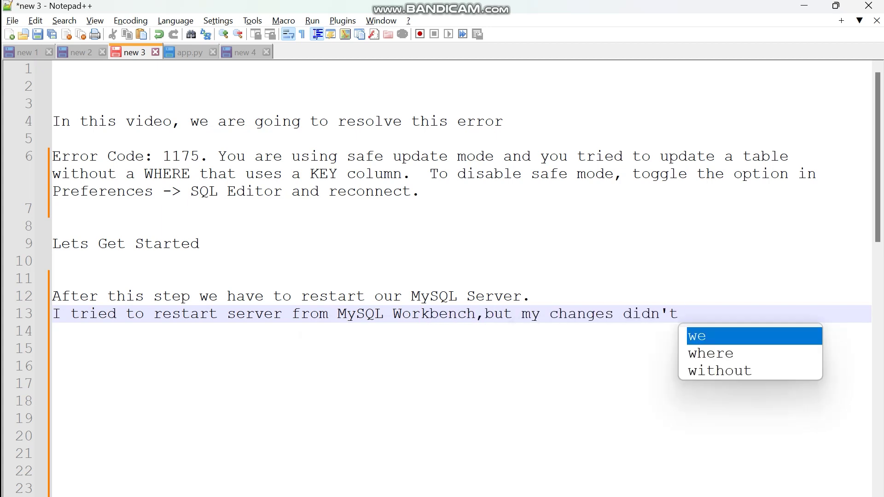
pyautogui.press('Return')
pyautogui.write('So I will tell you how to correctly restart.')
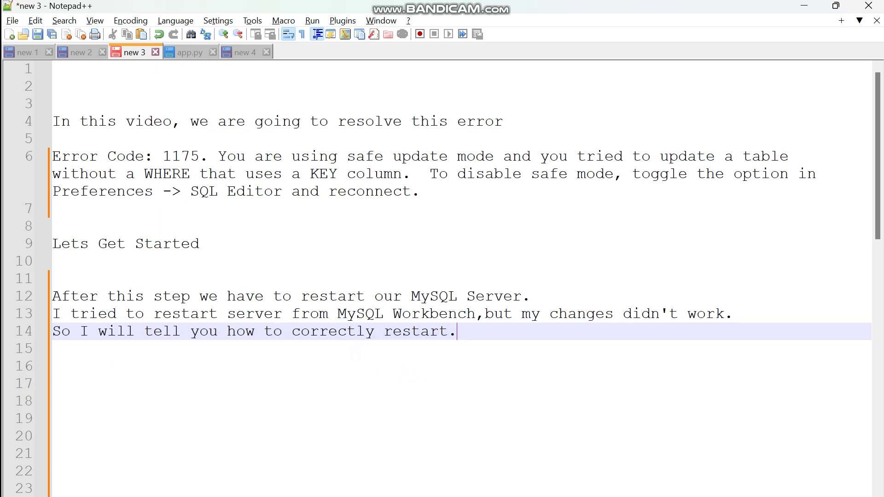
# Return to MySQL Workbench and show the Navigator's Administration options.
pyautogui.click(519, 454)
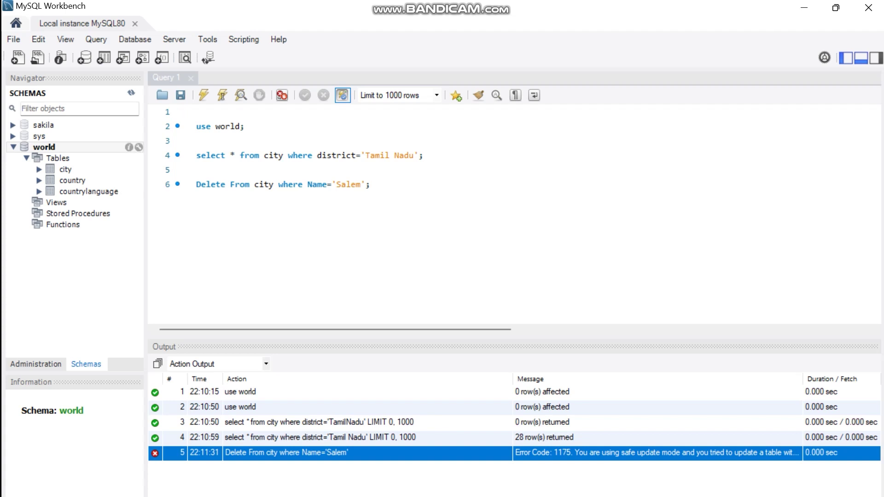
pyautogui.click(36, 364)
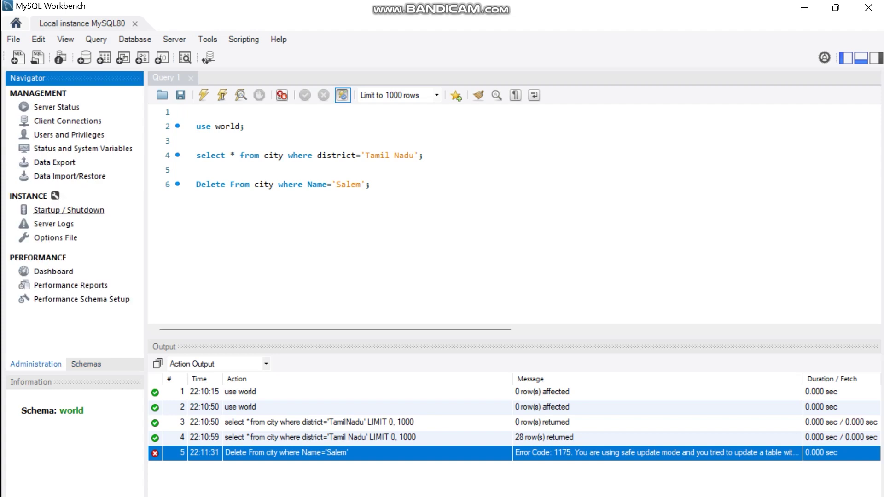
# Open the Startup / Shutdown page showing the server running, then bring up the Windows Start menu.
pyautogui.click(68, 210)
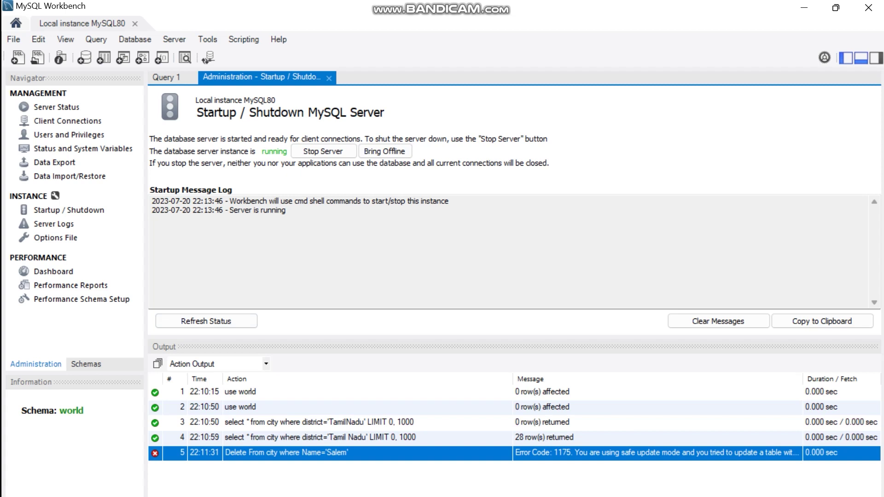
pyautogui.rightClick(315, 496)
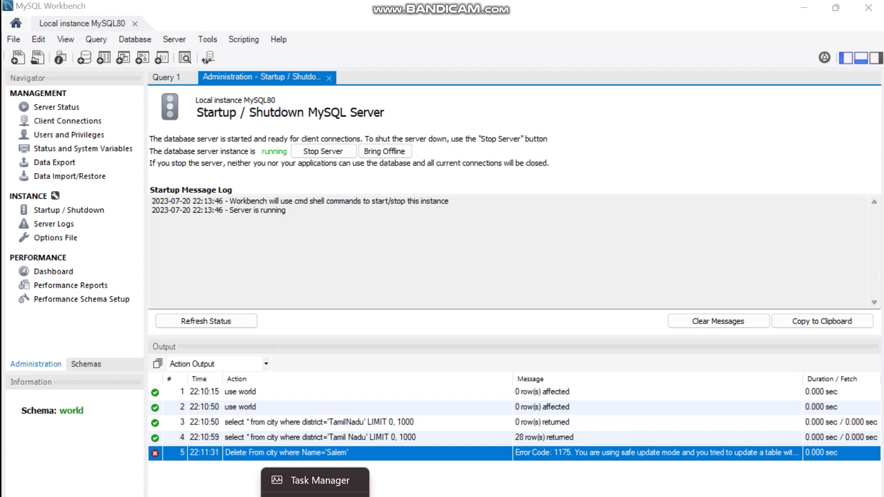
pyautogui.click(315, 480)
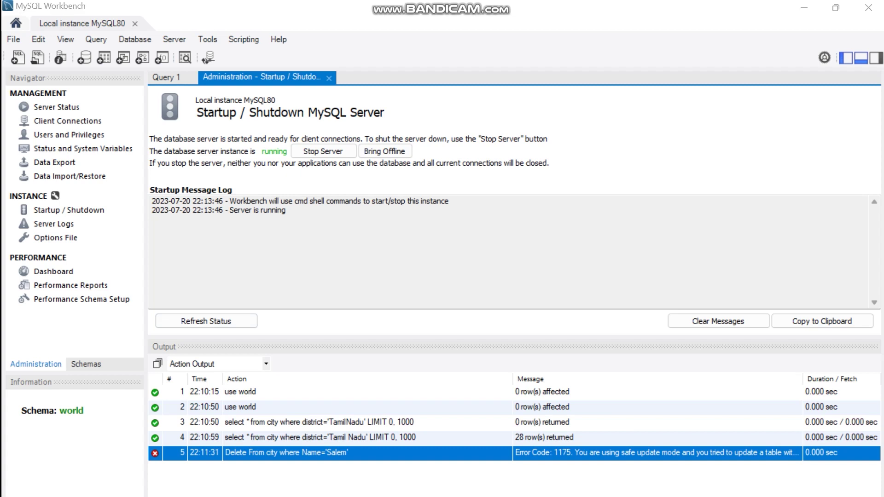
pyautogui.press('super')
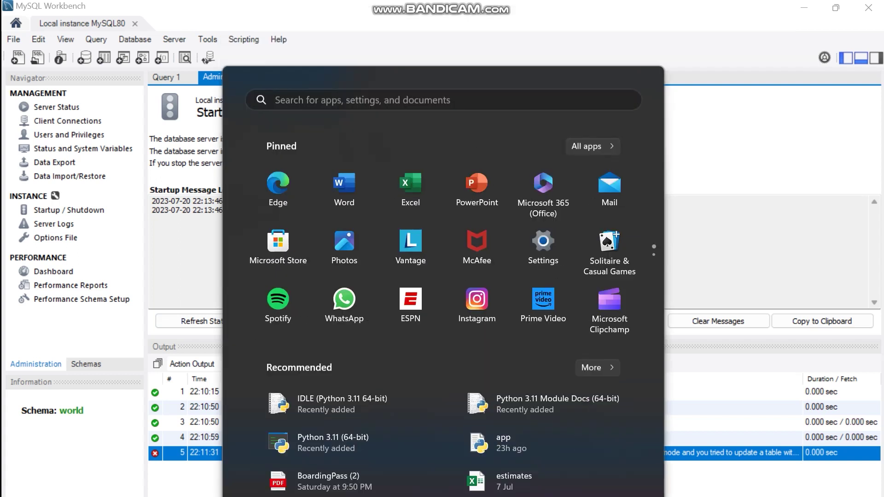
# Search Windows for 'services' and launch the Services app.
pyautogui.press('super')
pyautogui.press('super+s')
pyautogui.write('s')
pyautogui.write('vices')
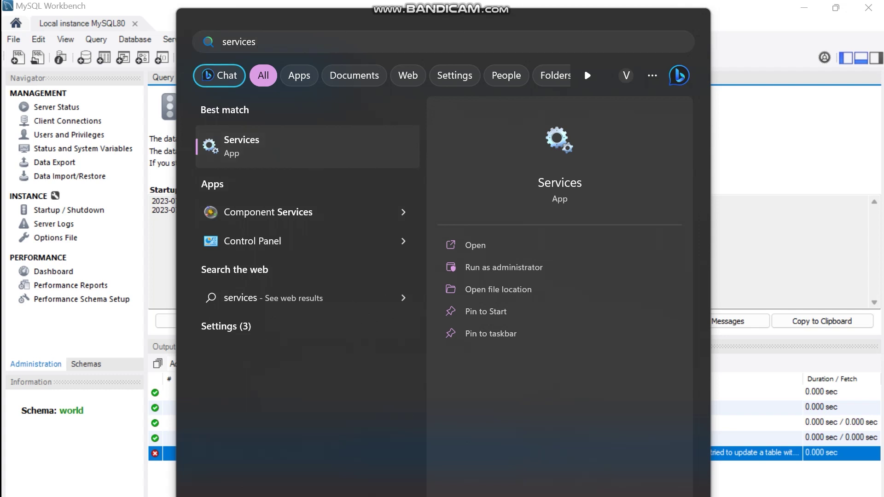
pyautogui.press('Return')
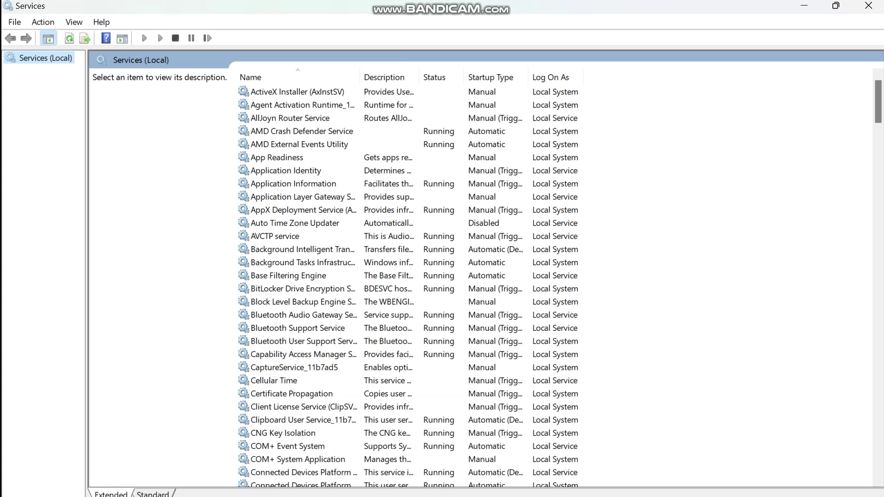
# Find MySQL80 in the Services list, stop it, and return to MySQL Workbench.
pyautogui.click(297, 302)
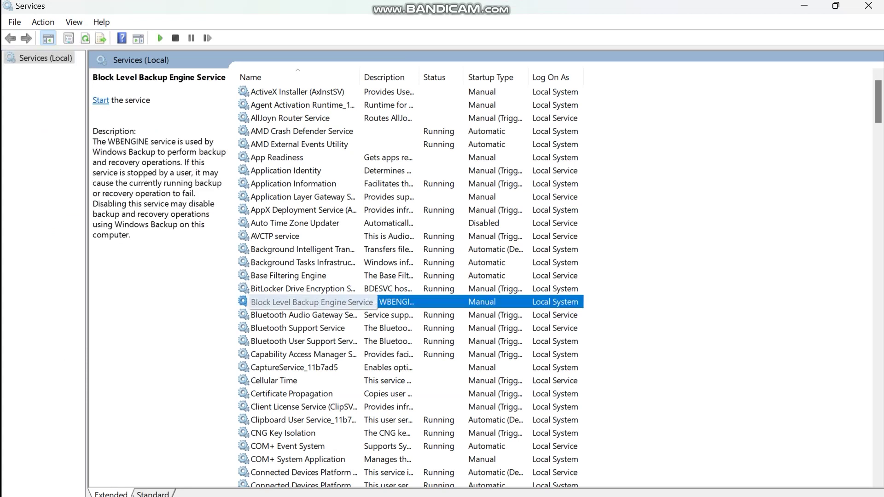
pyautogui.press('Down')
pyautogui.press('Down')
pyautogui.press('Down')
pyautogui.press('Down')
pyautogui.press('Down')
pyautogui.press('Down')
pyautogui.press('Down')
pyautogui.press('Down')
pyautogui.press('Down')
pyautogui.press('Down')
pyautogui.press('Down')
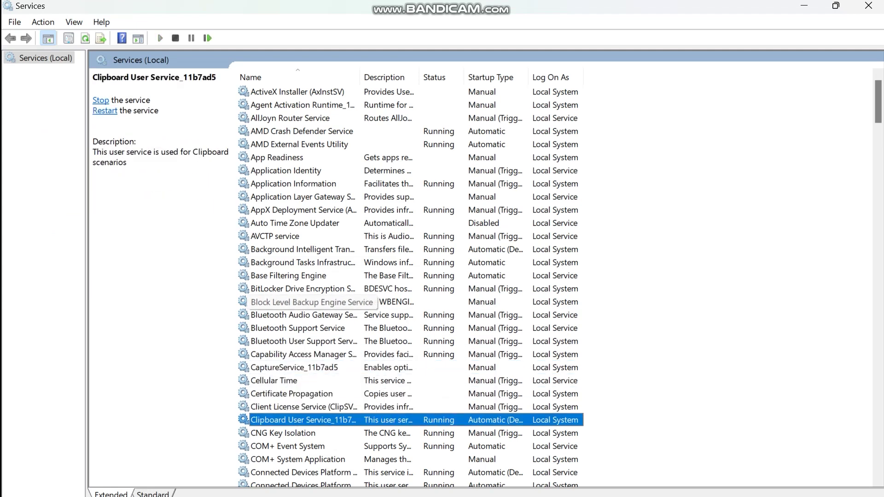
pyautogui.scroll(-1, 410, 277)
pyautogui.scroll(-7, 410, 276)
pyautogui.press('Down')
pyautogui.press('Down')
pyautogui.press('Down')
pyautogui.press('Down')
pyautogui.press('Down')
pyautogui.press('Down')
pyautogui.press('Down')
pyautogui.press('Down')
pyautogui.press('Down')
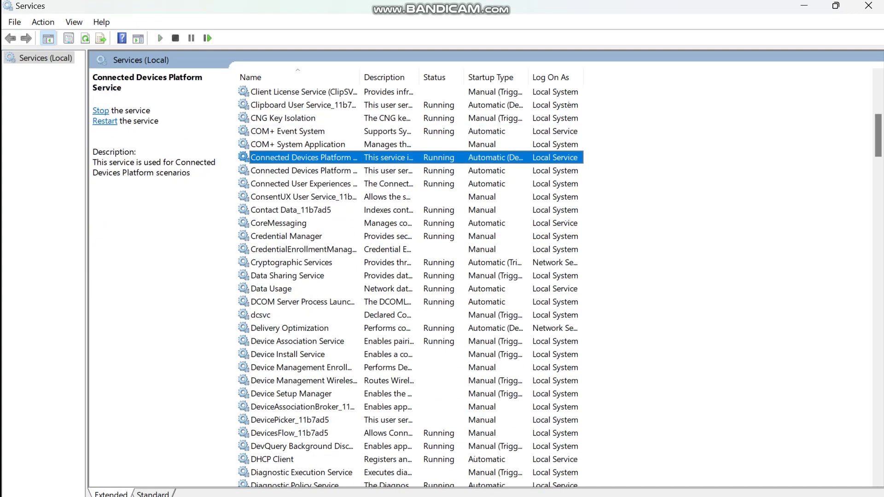
pyautogui.press('Down')
pyautogui.press('Down')
pyautogui.press('Down')
pyautogui.press('Down')
pyautogui.press('Down')
pyautogui.press('Down')
pyautogui.press('Down')
pyautogui.press('Down')
pyautogui.press('Down')
pyautogui.press('Down')
pyautogui.press('Down')
pyautogui.press('Down')
pyautogui.press('Down')
pyautogui.press('Down')
pyautogui.press('Down')
pyautogui.press('Down')
pyautogui.press('Down')
pyautogui.press('Down')
pyautogui.scroll(-10, 410, 276)
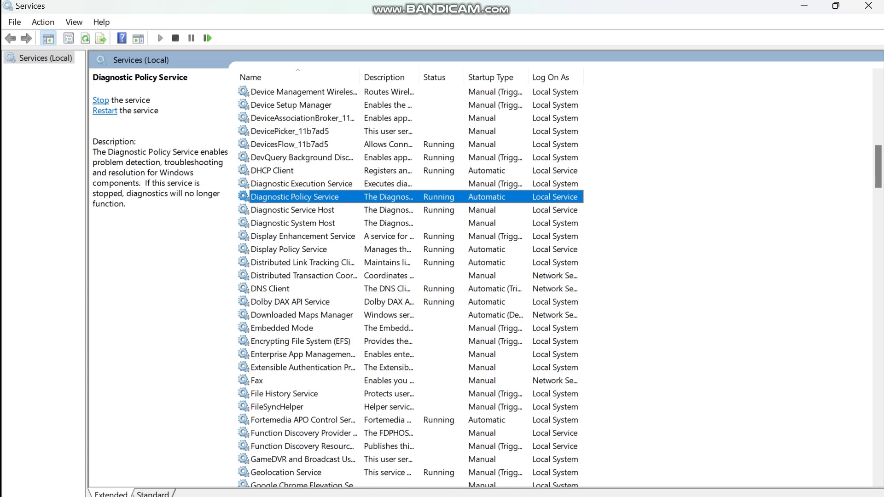
pyautogui.scroll(-13, 410, 276)
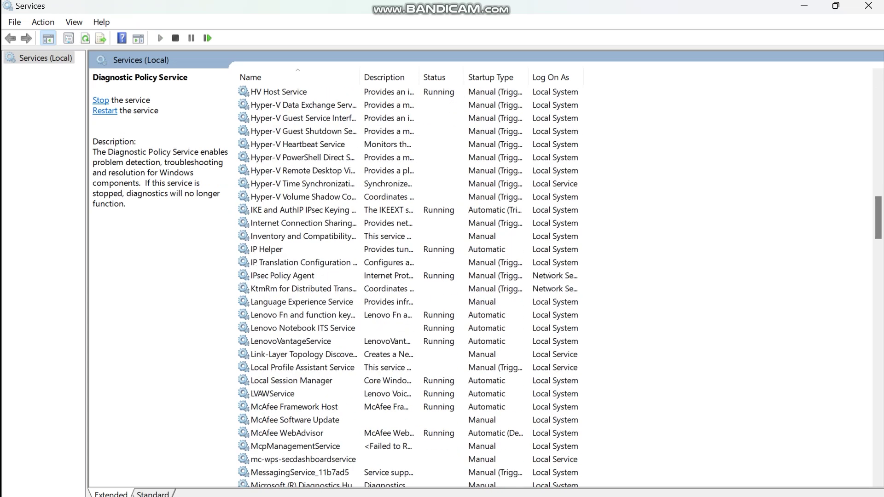
pyautogui.scroll(-5, 355, 469)
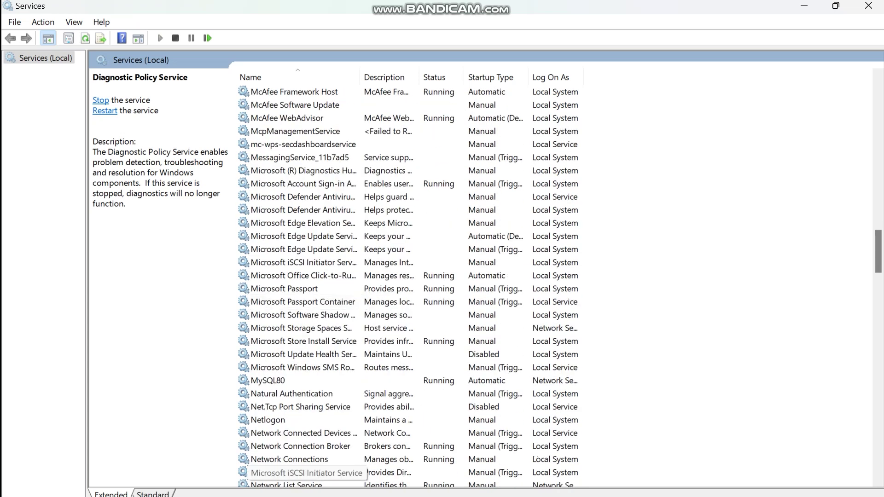
pyautogui.click(268, 380)
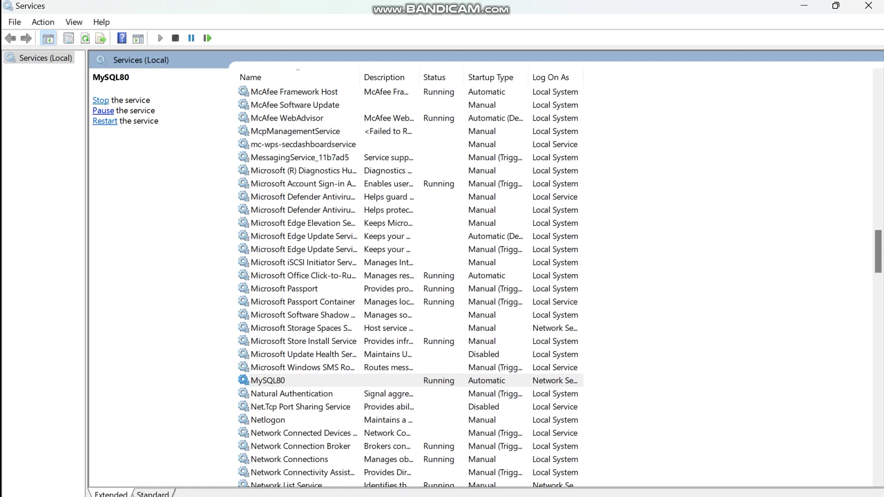
pyautogui.click(101, 100)
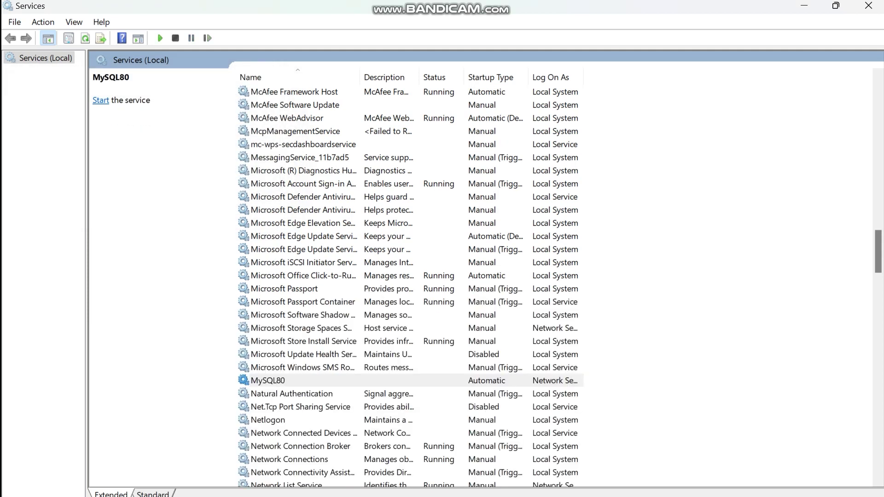
pyautogui.hotkey('alt', 'Tab')
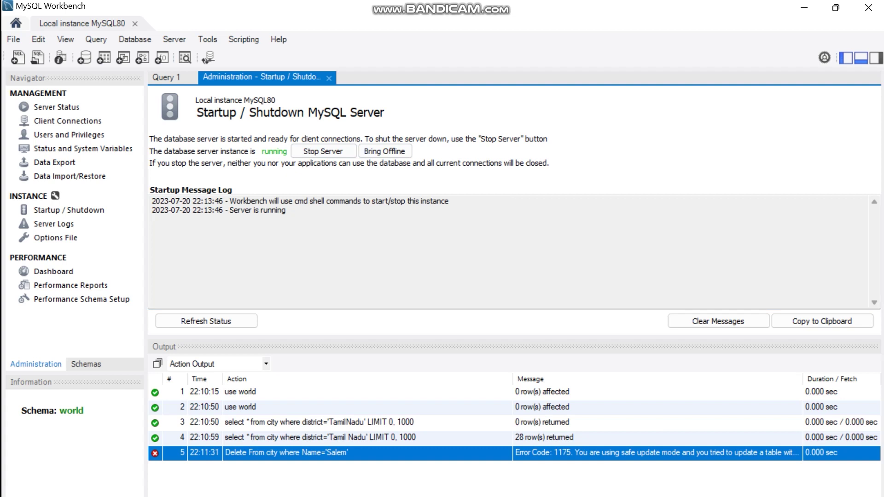
# Check the Server Status page shows the MySQL80 server Stopped, then return to Services.
pyautogui.click(56, 107)
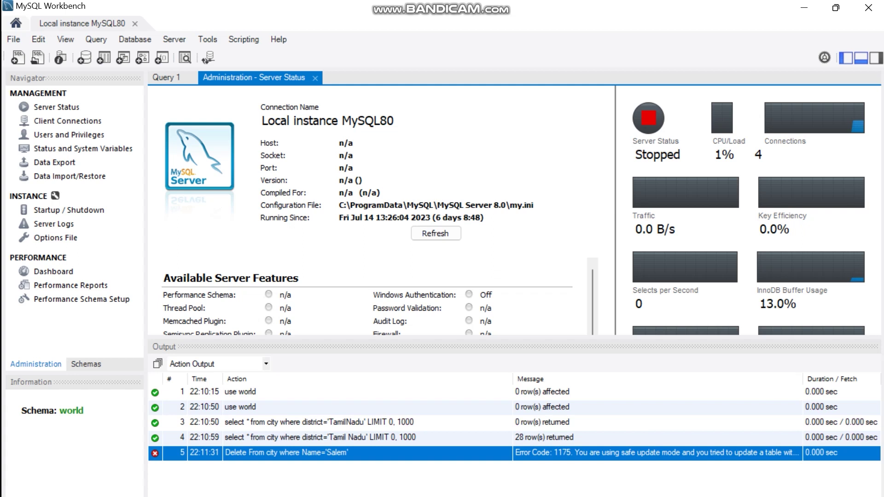
pyautogui.hotkey('alt', 'Tab')
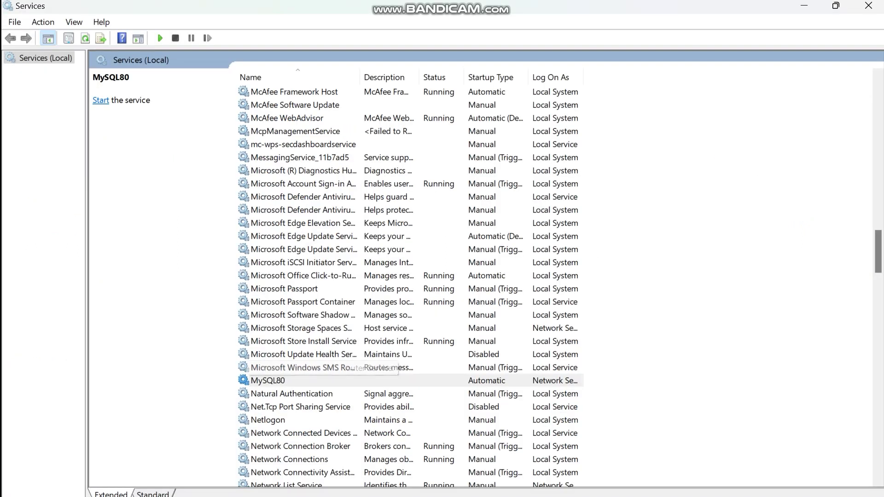
# Start the MySQL80 service so it reads Running, then return to Workbench.
pyautogui.click(101, 100)
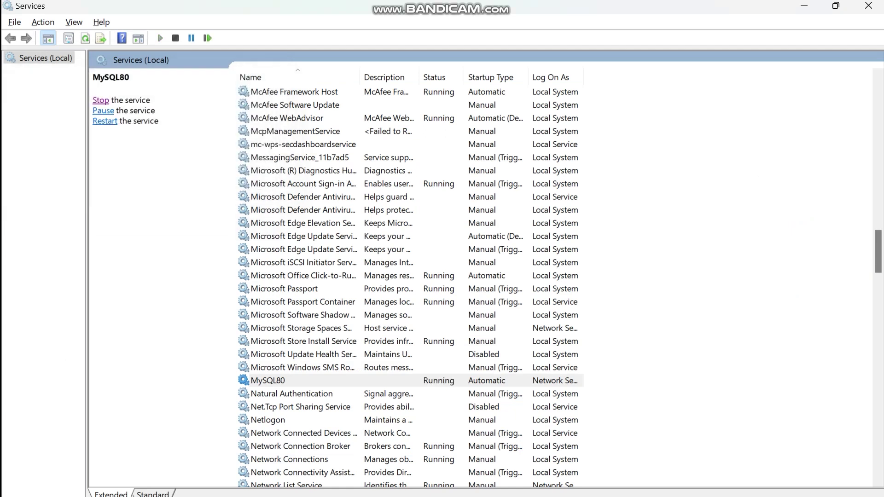
pyautogui.hotkey('alt', 'Tab')
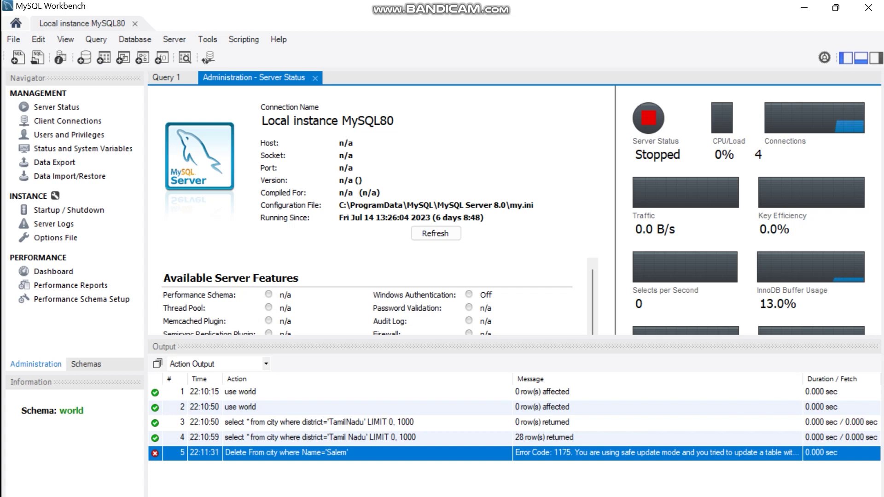
# Refresh Server Status and reconnect with the root account password, showing Running on port 3306, version 8.0.33.
pyautogui.click(436, 234)
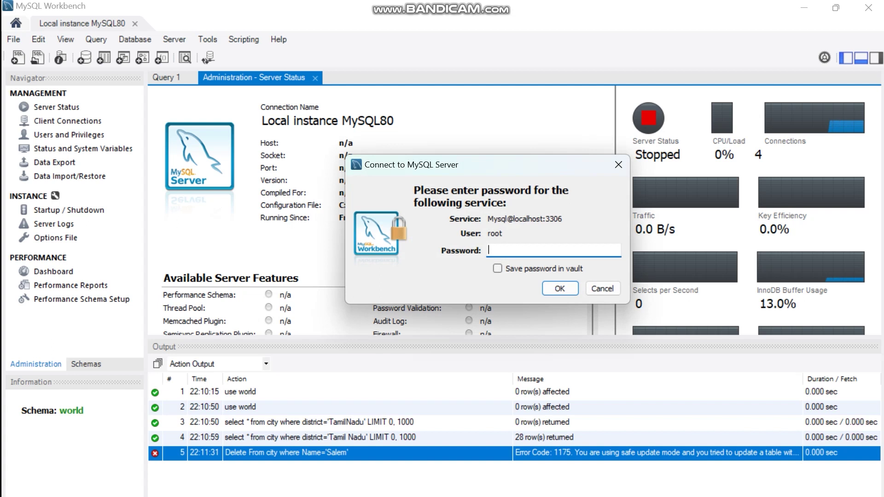
pyautogui.write('root')
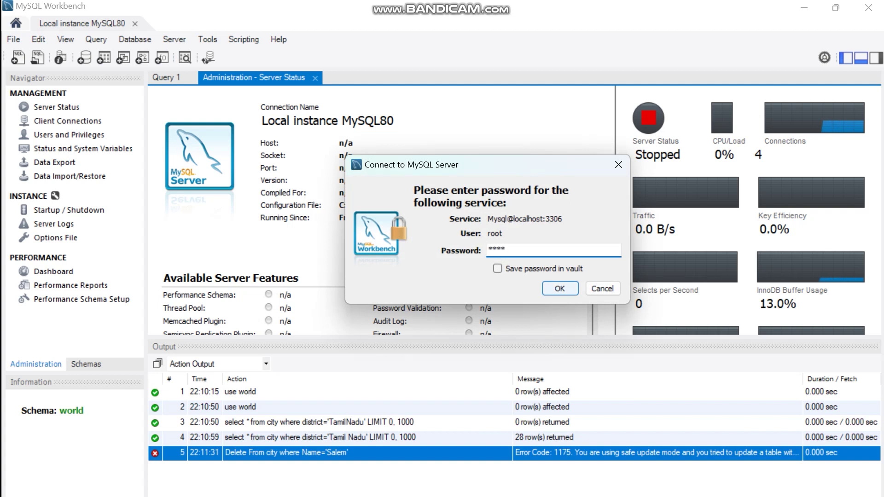
pyautogui.press('Return')
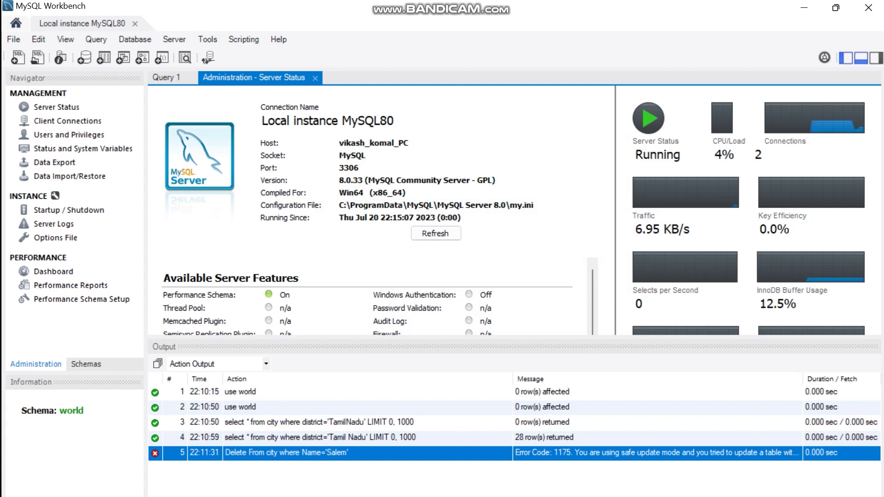
pyautogui.hotkey('alt', 'Tab')
# Add note lines 'Our Server is running now,' and 'Lets execute delete command' on lines 17–18.
pyautogui.press('Return')
pyautogui.press('Return')
pyautogui.press('Return')
pyautogui.write('Our ')
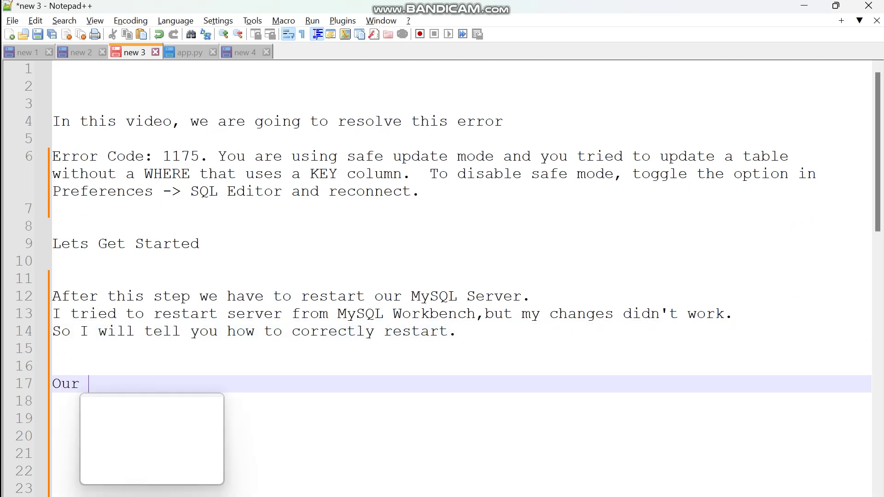
pyautogui.write('Server is running now,')
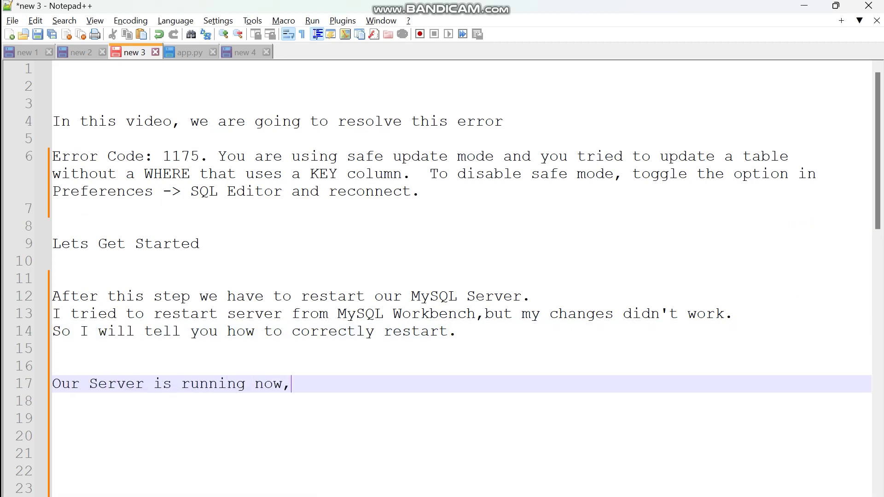
pyautogui.press('Return')
pyautogui.write('Lets execute delete command')
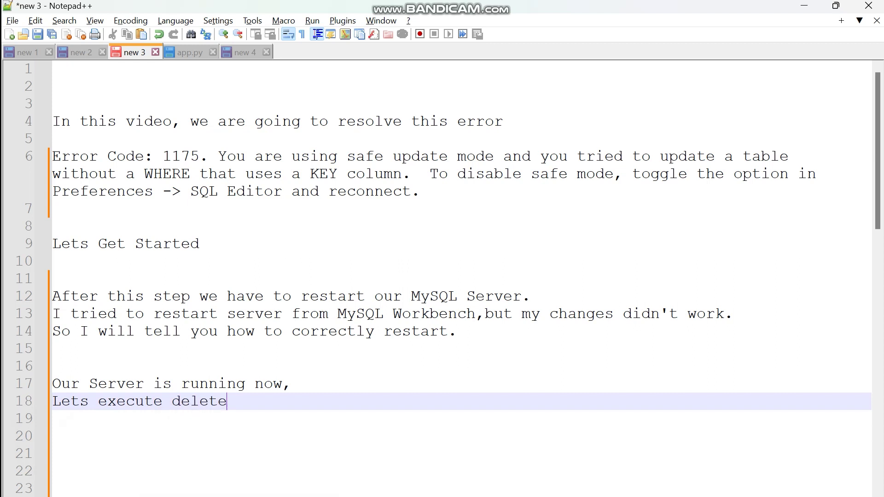
pyautogui.press('Return')
pyautogui.hotkey('alt', 'Tab')
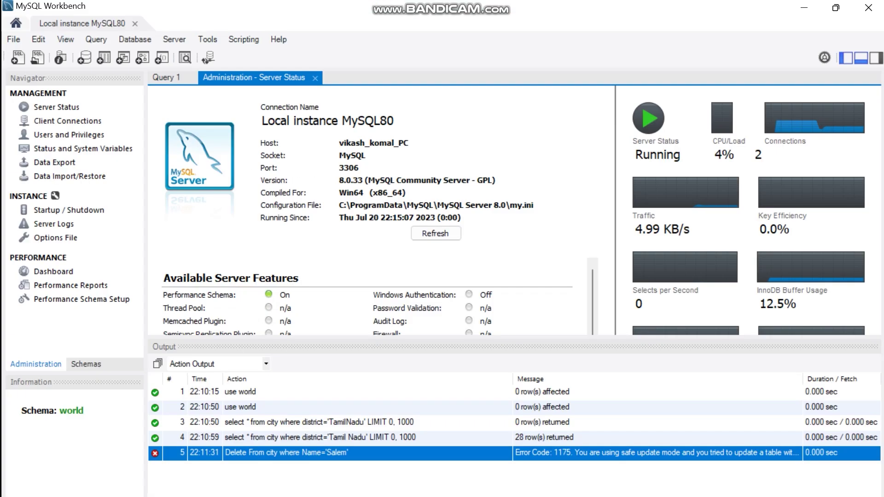
# Run the line-6 Delete From city where Name='Salem' statement in Query 1, getting 2 row(s) affected.
pyautogui.hotkey('ctrl', 'Tab')
pyautogui.moveTo(371, 185); pyautogui.dragTo(197, 184)
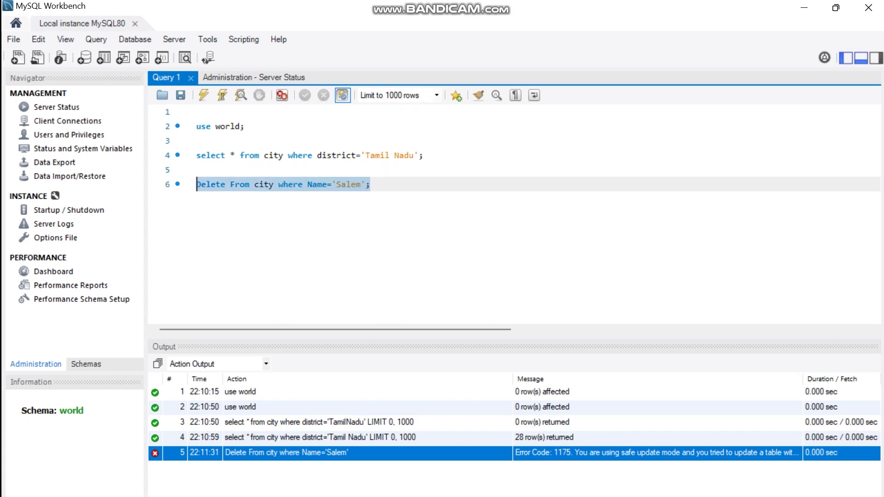
pyautogui.click(203, 95)
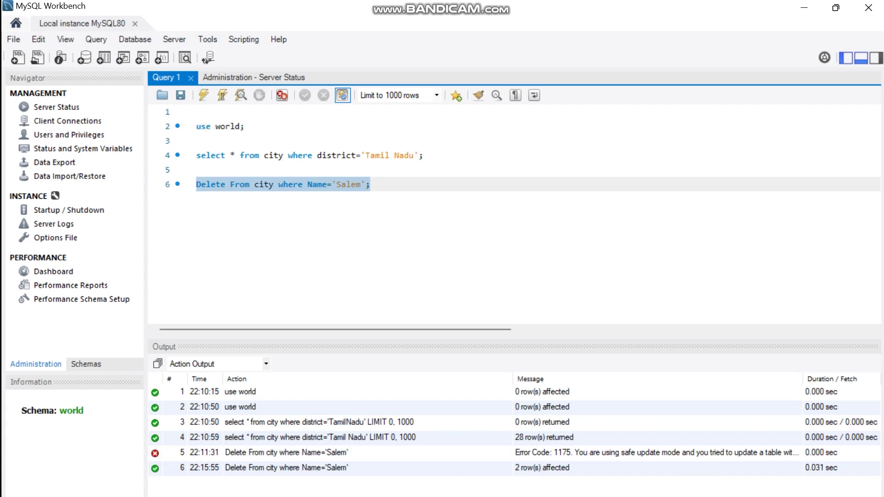
pyautogui.click(542, 468)
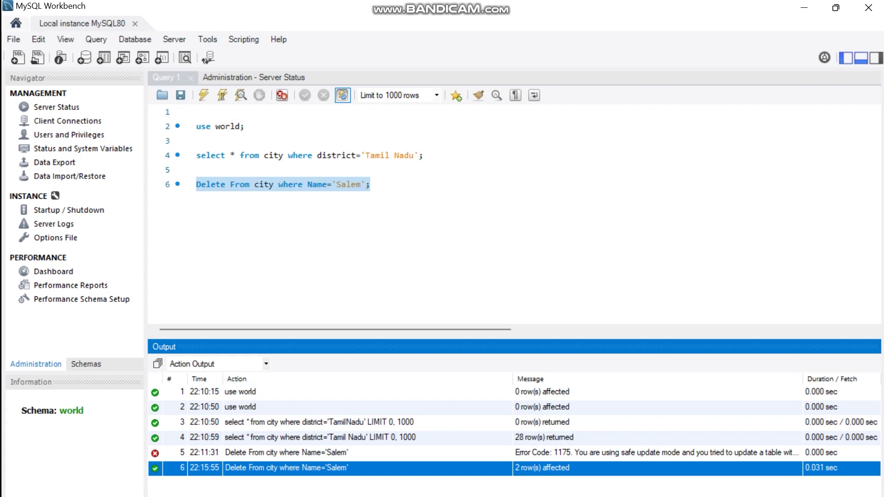
pyautogui.click(371, 185)
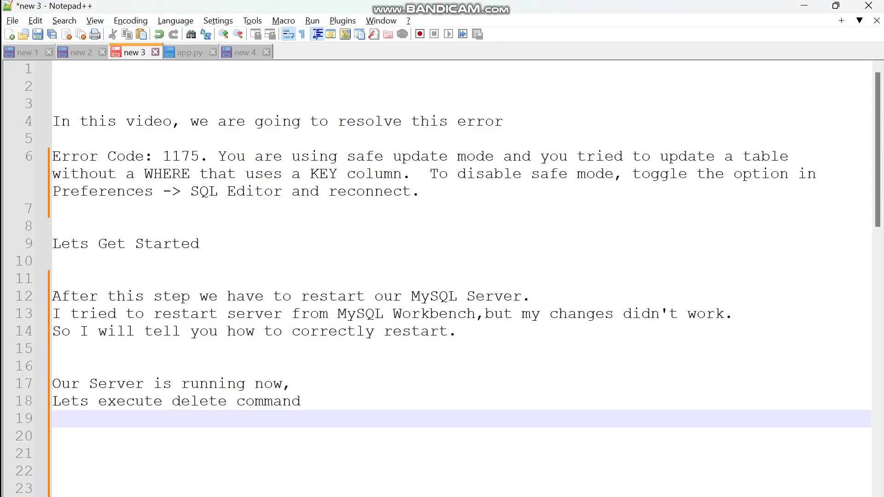
# Add closing lines asking viewers to like and subscribe, ending 'Thanks for waatching. see you around.'.
pyautogui.click(300, 402)
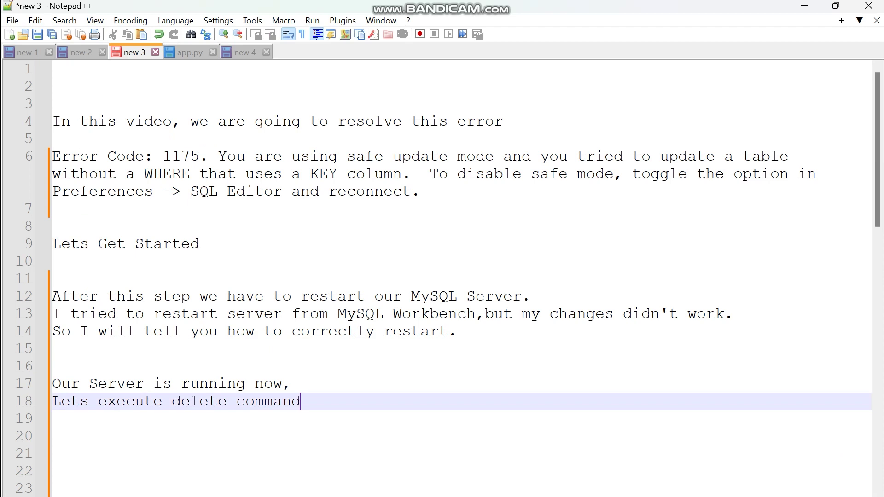
pyautogui.click(52, 418)
pyautogui.click(52, 436)
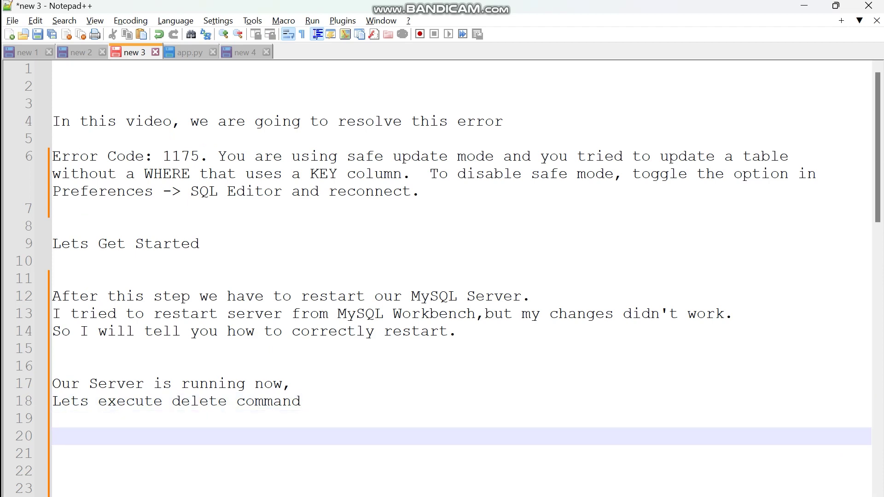
pyautogui.press('Return')
pyautogui.press('Return')
pyautogui.press('Return')
pyautogui.press('Return')
pyautogui.press('Return')
pyautogui.press('Return')
pyautogui.press('Return')
pyautogui.press('Return')
pyautogui.press('Return')
pyautogui.press('Return')
pyautogui.press('Return')
pyautogui.press('Return')
pyautogui.press('Return')
pyautogui.press('Return')
pyautogui.press('Return')
pyautogui.press('Return')
pyautogui.press('Return')
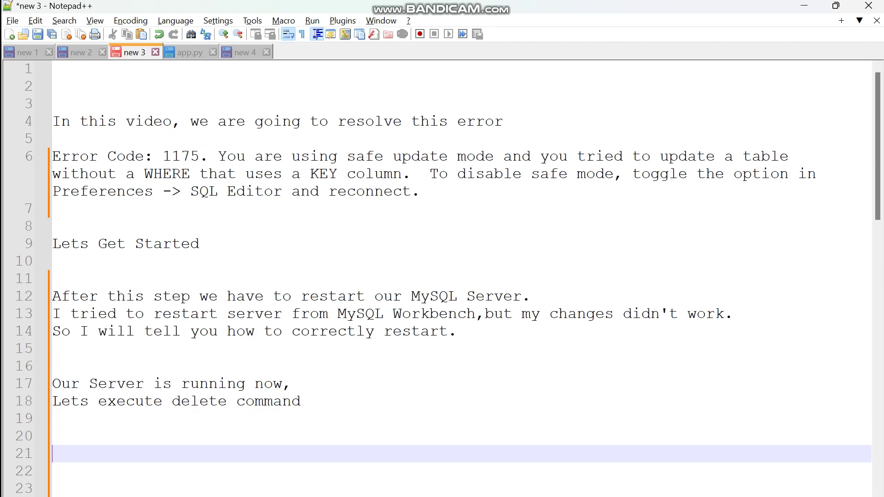
pyautogui.click(52, 296)
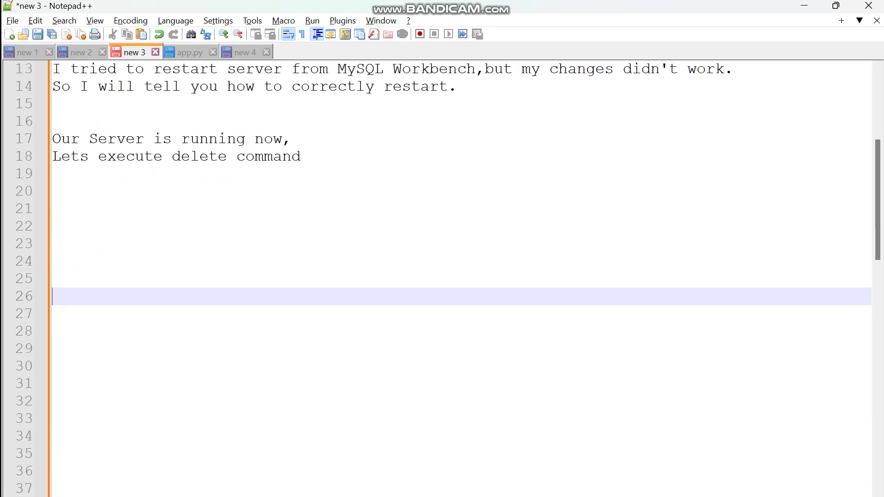
pyautogui.click(52, 226)
pyautogui.write('Great. If this video help')
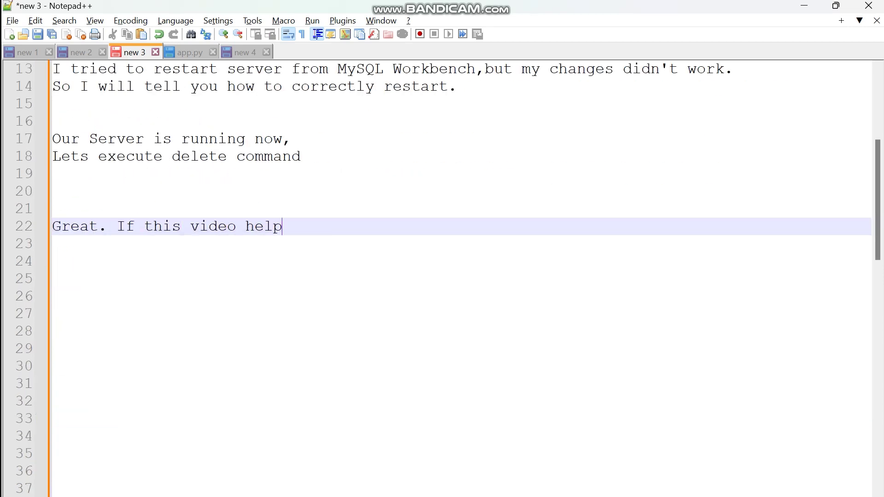
pyautogui.write('ed you today then Like and subscribe to my channel.')
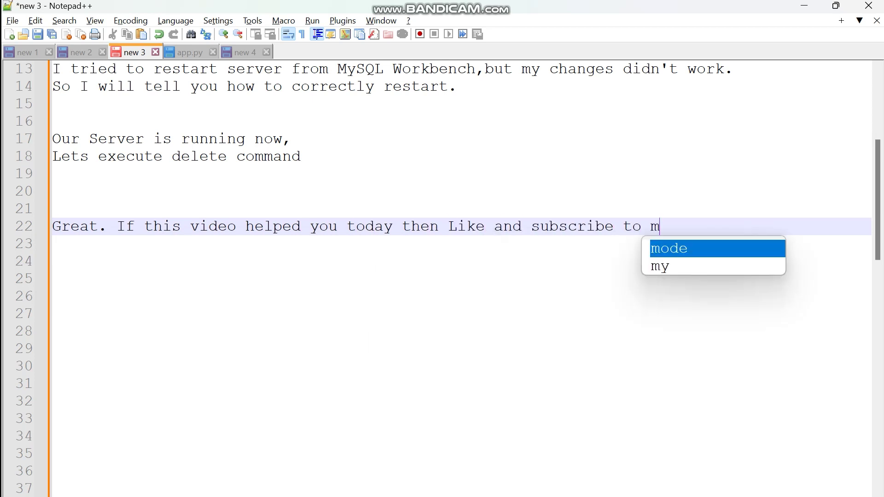
pyautogui.press('Return')
pyautogui.press('Return')
pyautogui.write('Thanks for waatching. see you around.')
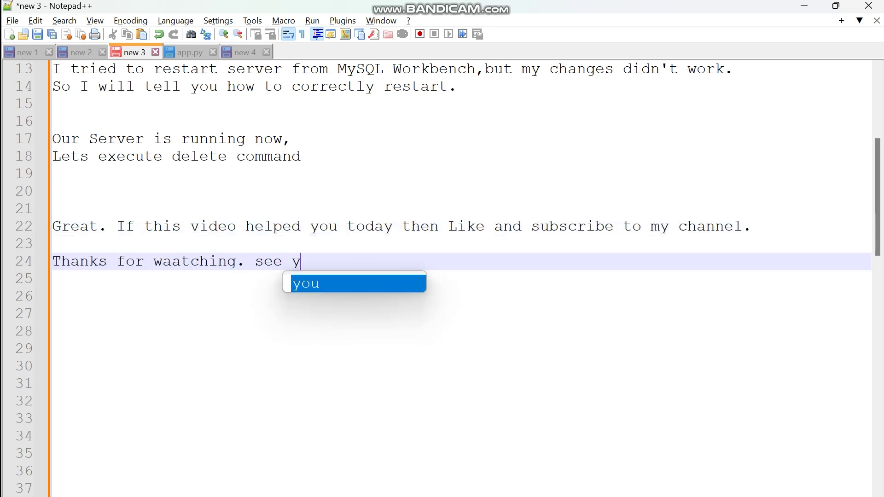
pyautogui.moveTo(504, 496)
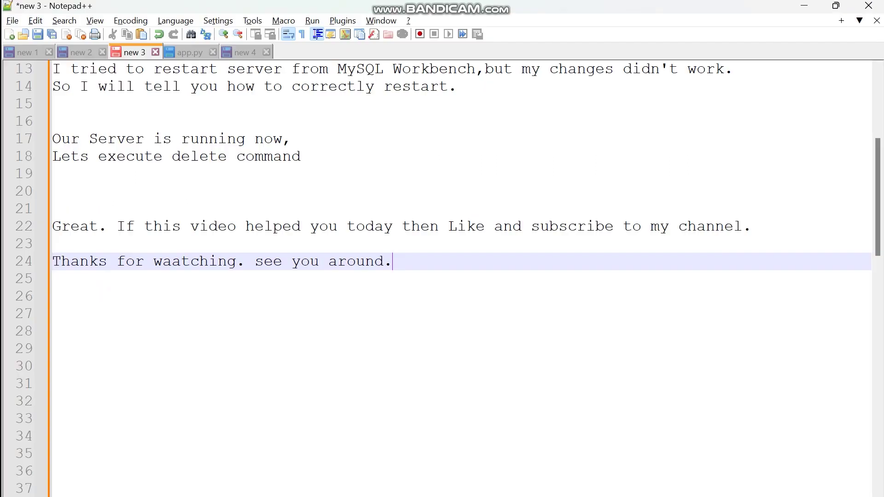